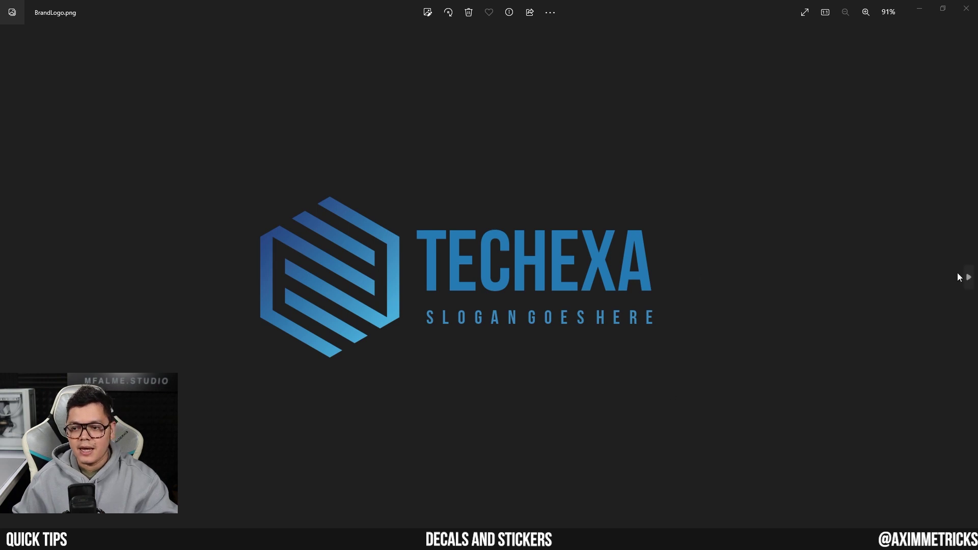
- Import BrandLogo.png and BrandLogoGram.png from the Custom folder into the Decals content folder
click(968, 279)
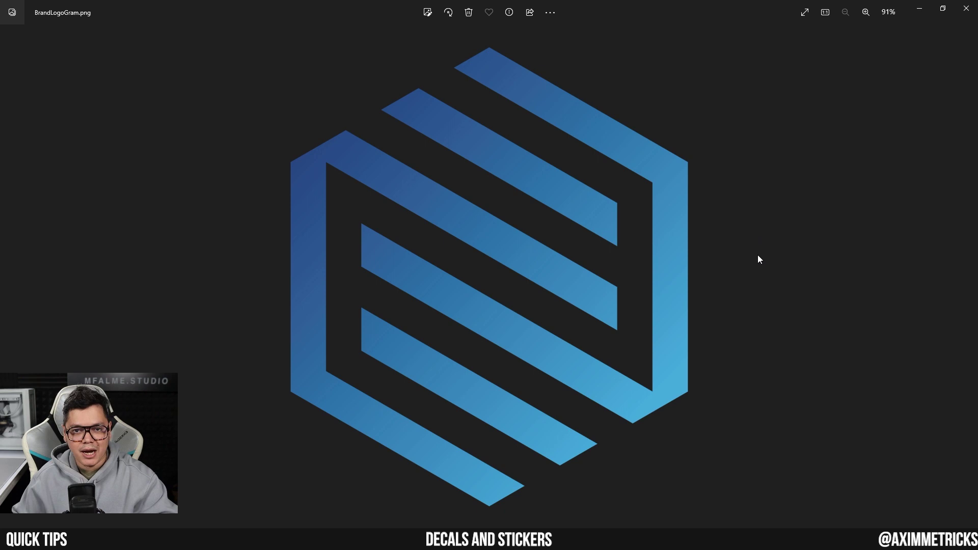
key(alt+F4)
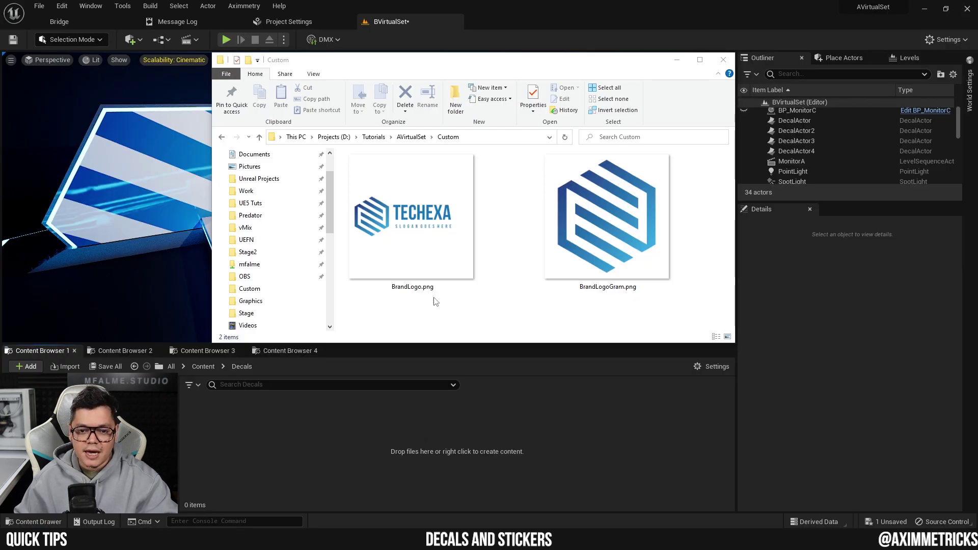
click(429, 240)
ctrl+click(636, 243)
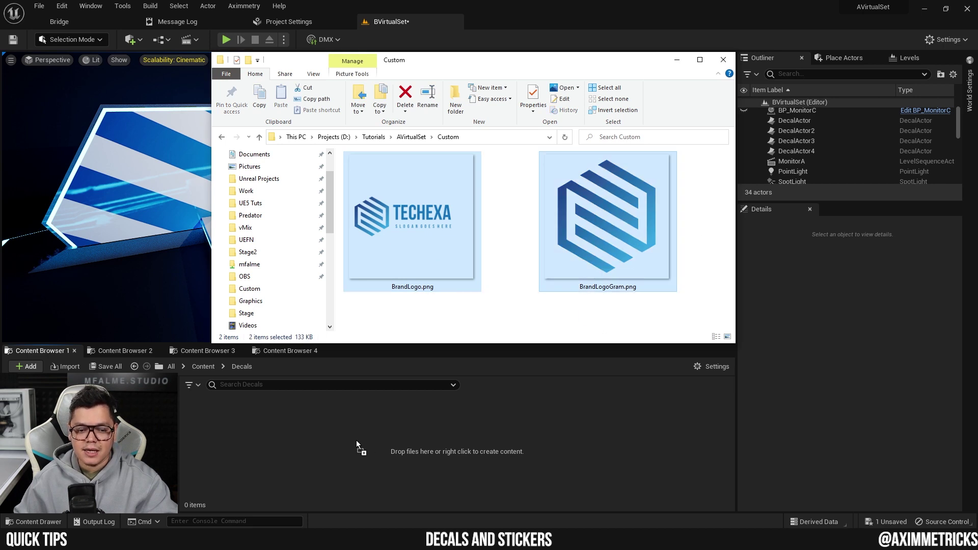
drag(359, 440, 409, 435)
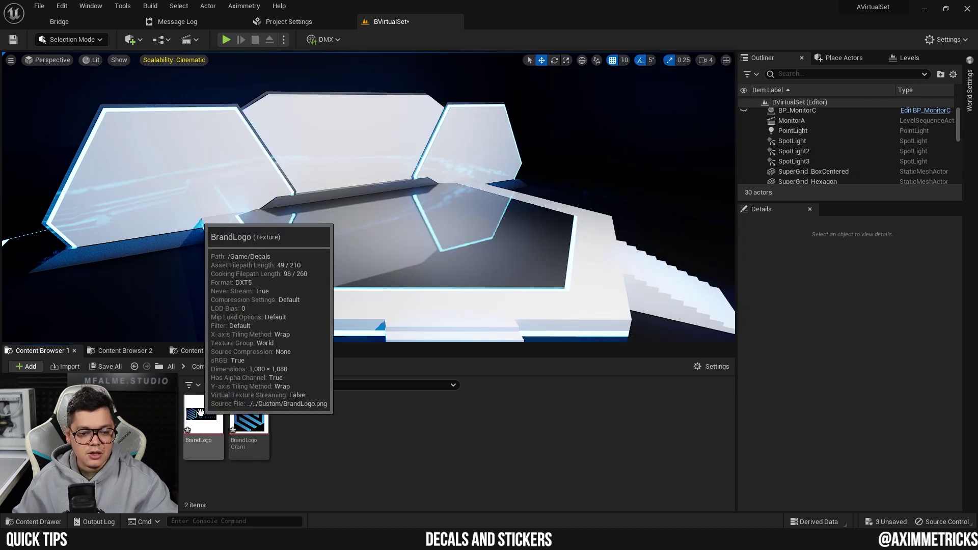
- Create a BrandLogo_Mat material from the BrandLogo texture and open it
right_click(203, 414)
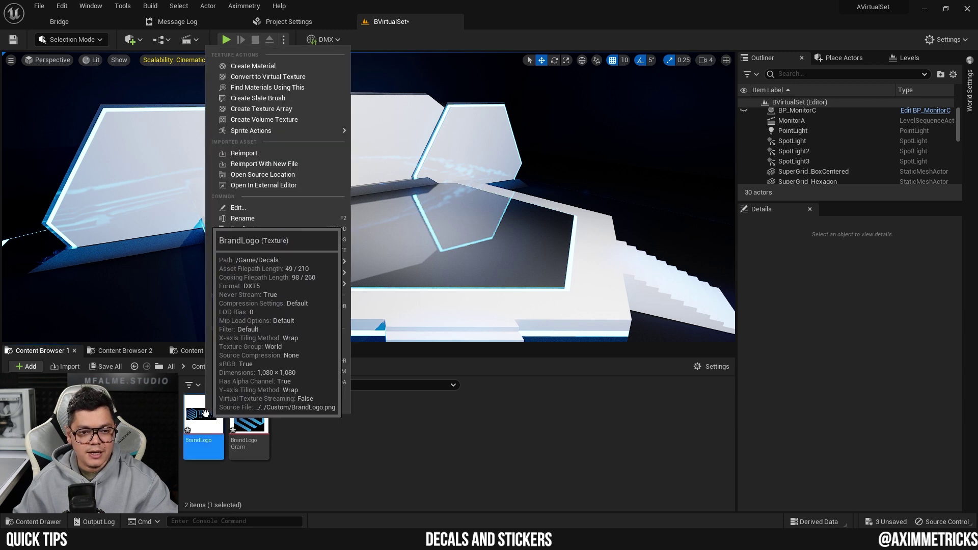
click(275, 66)
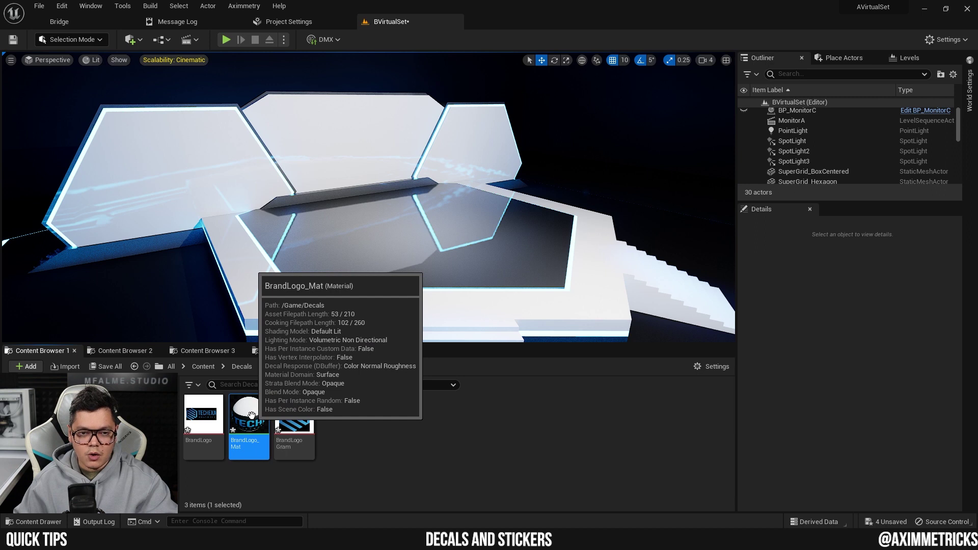
double_click(251, 415)
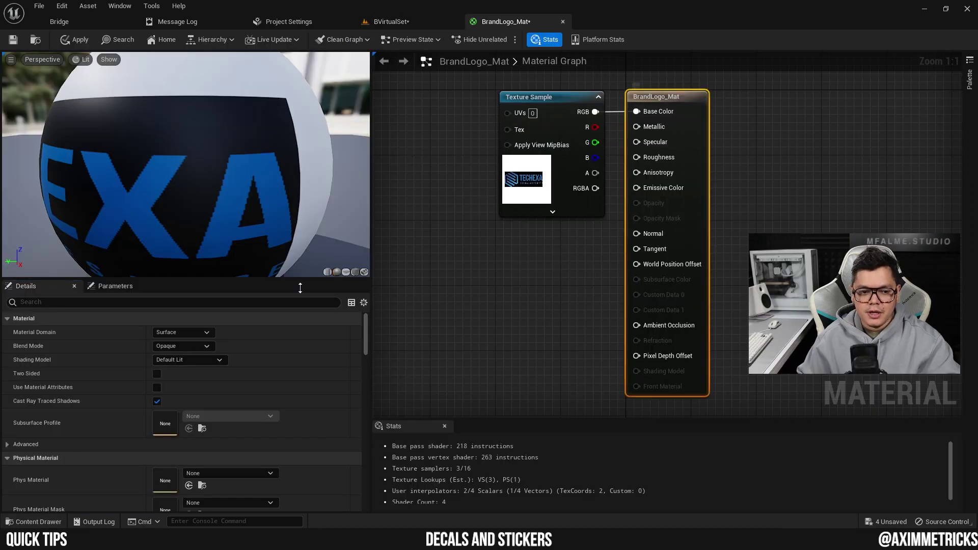
- Make it a Translucent Deferred Decal with the texture alpha driving Opacity, and apply
click(207, 334)
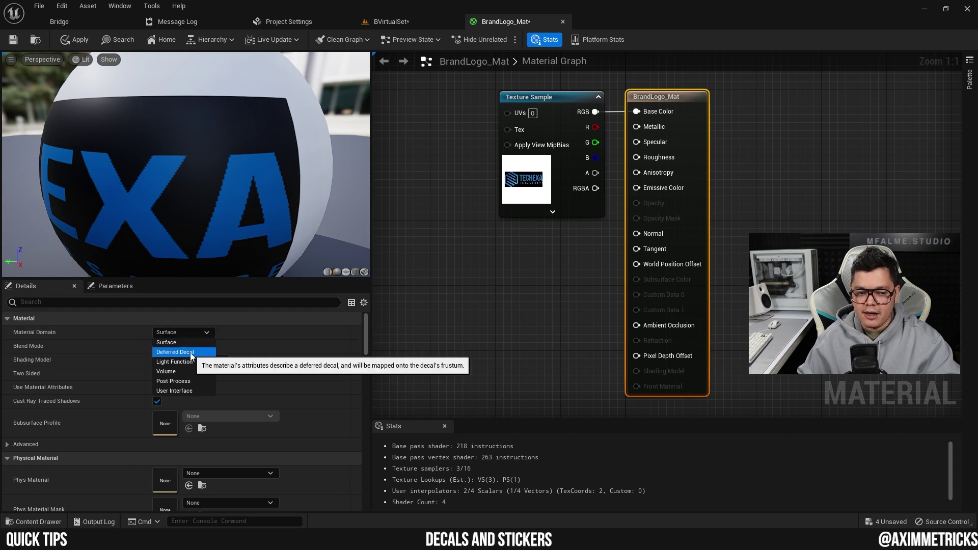
click(192, 353)
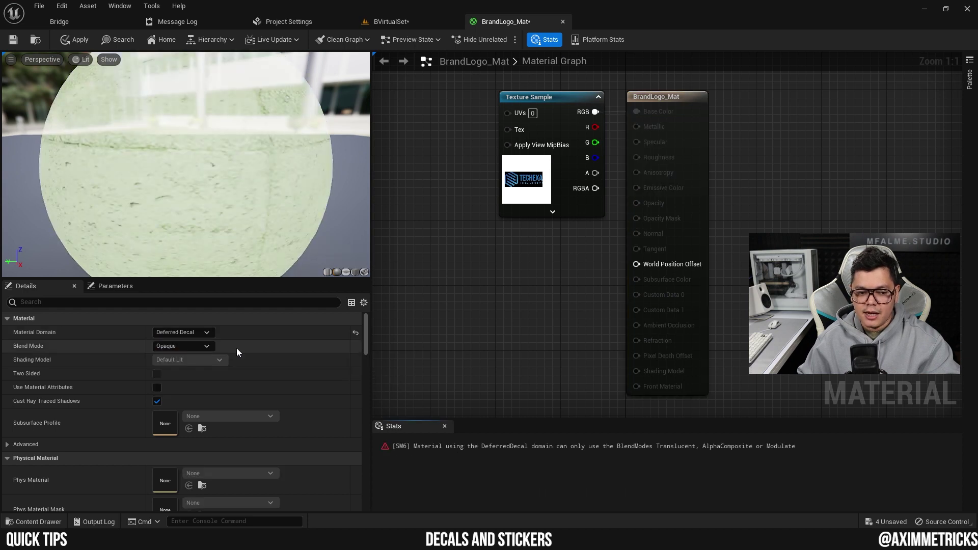
click(206, 346)
click(186, 375)
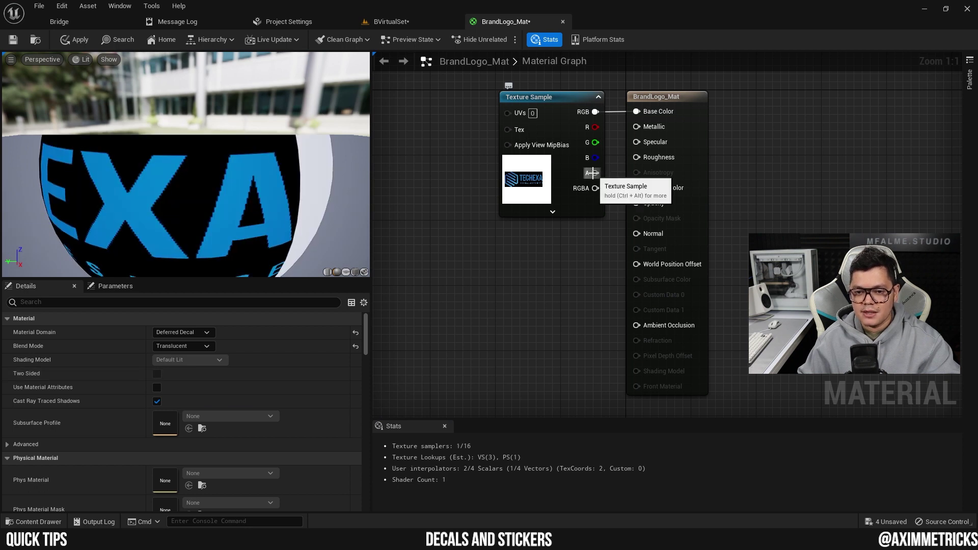
drag(593, 173, 637, 202)
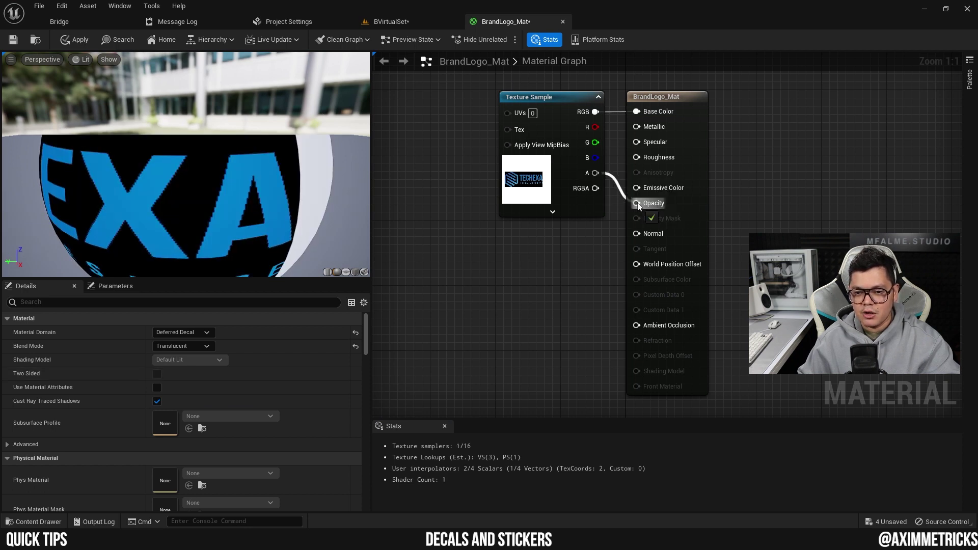
click(74, 41)
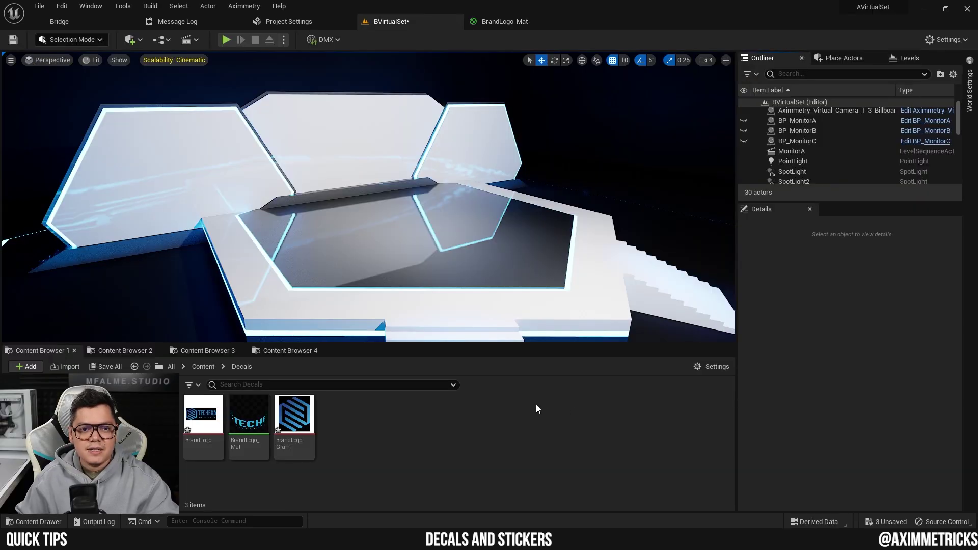
- Place a Decal Actor in the level and assign BrandLogo_Mat as its decal material
click(137, 40)
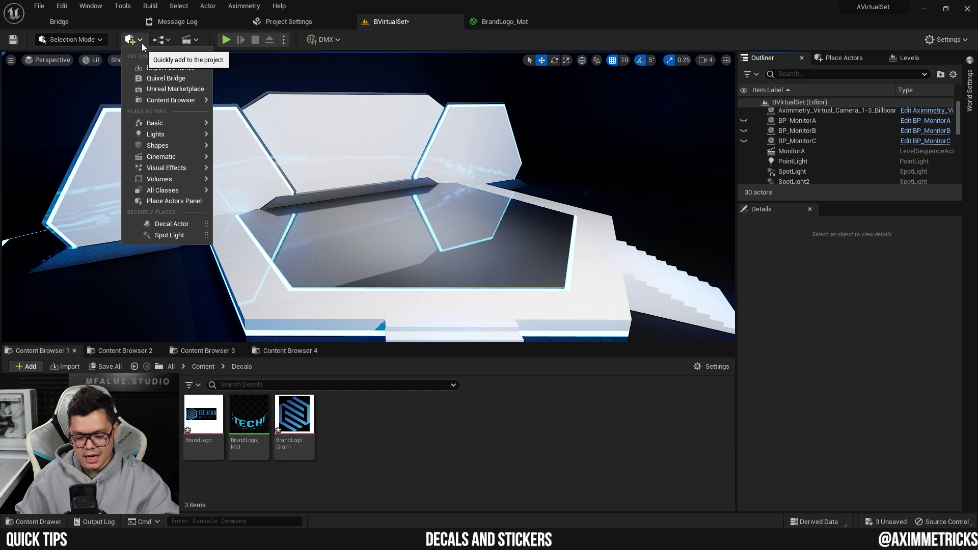
text(decal)
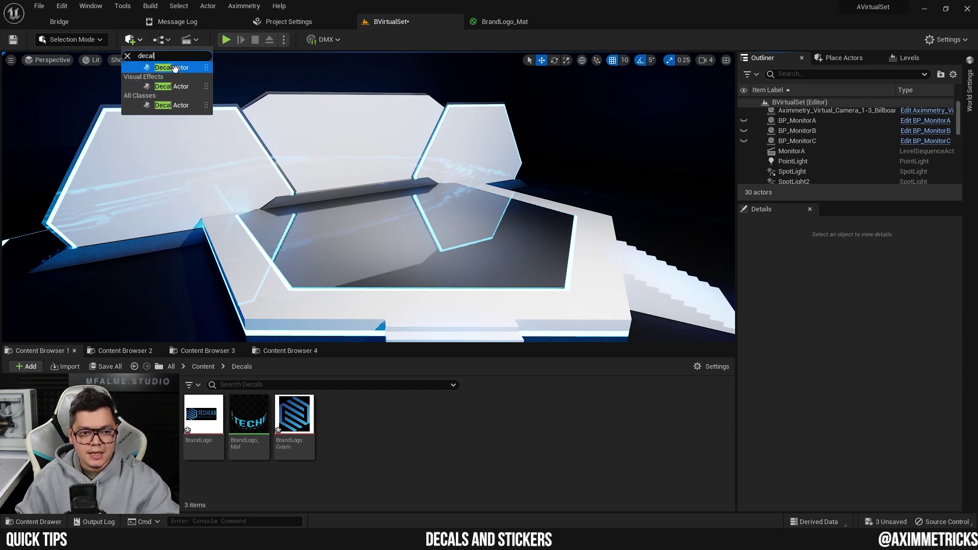
click(178, 68)
click(249, 421)
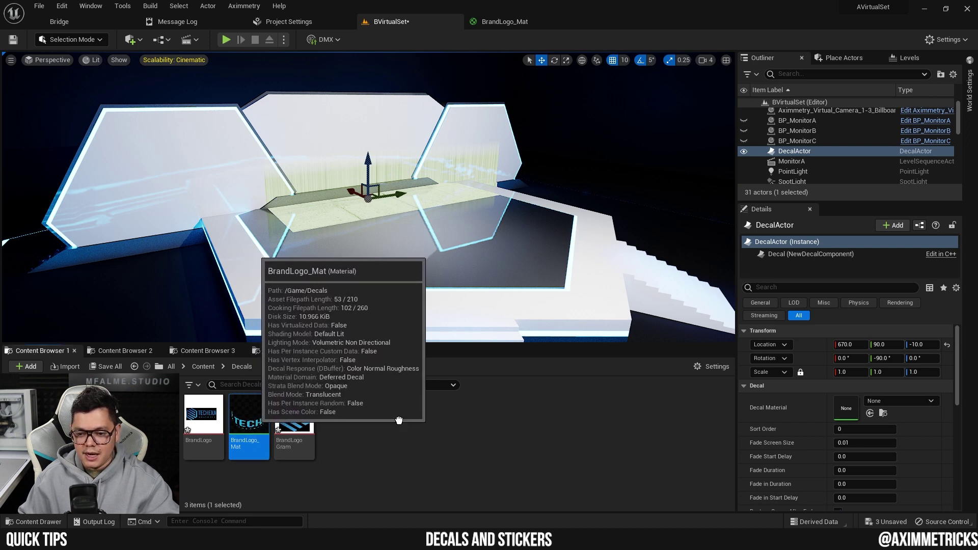
drag(251, 421, 848, 406)
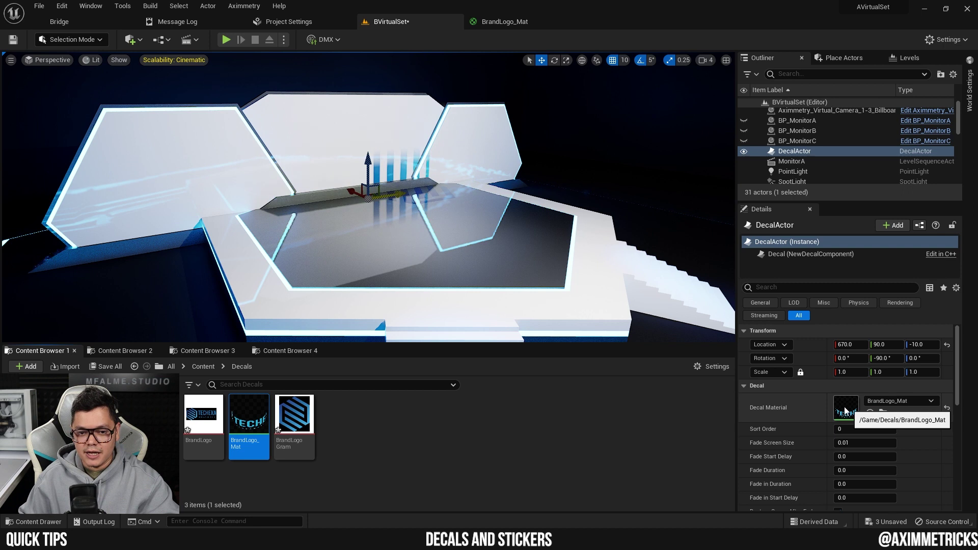
- Turn off game view in the viewport so editor helpers are shown
click(10, 60)
click(43, 211)
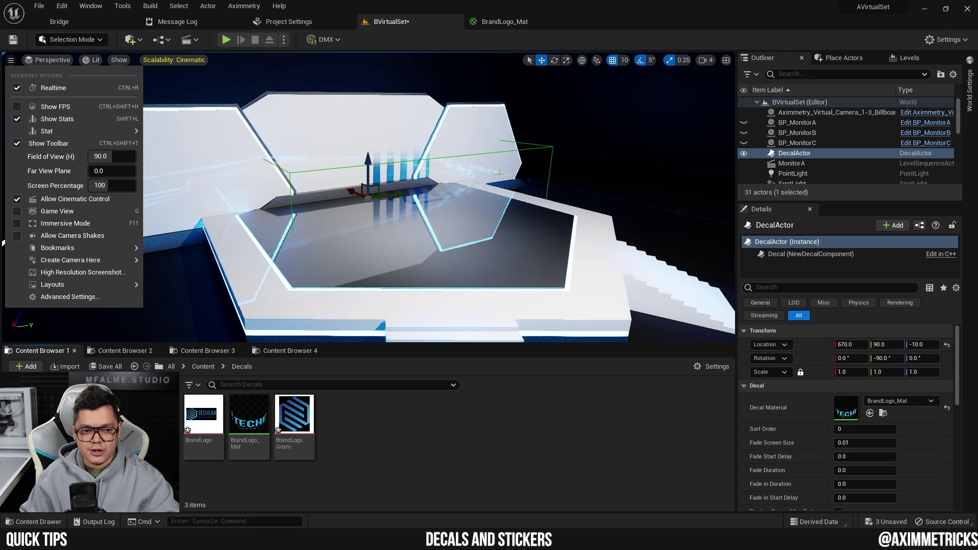
click(701, 453)
- Move, raise and rotate the logo decal to project onto the centre backdrop hexagon
drag(357, 194, 449, 171)
key(e)
drag(456, 109, 423, 153)
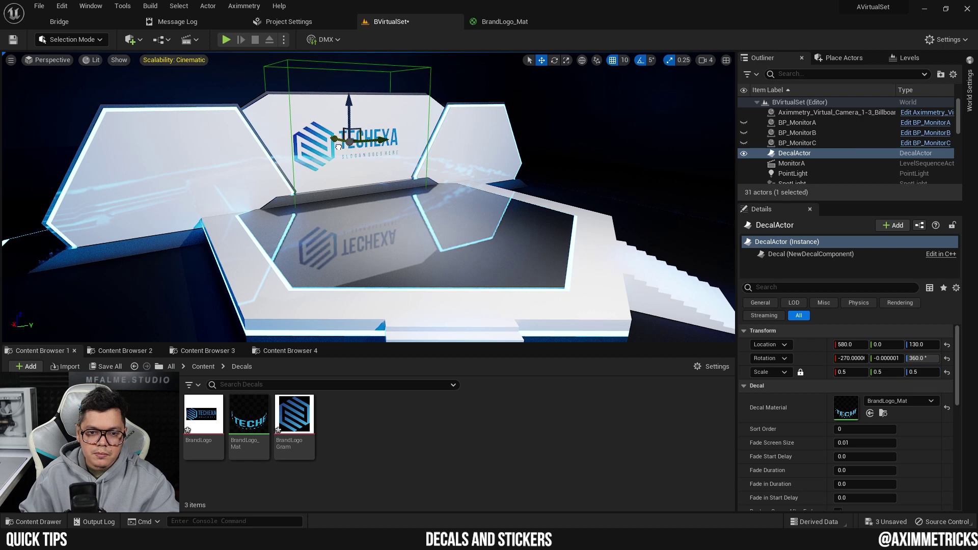
click(294, 422)
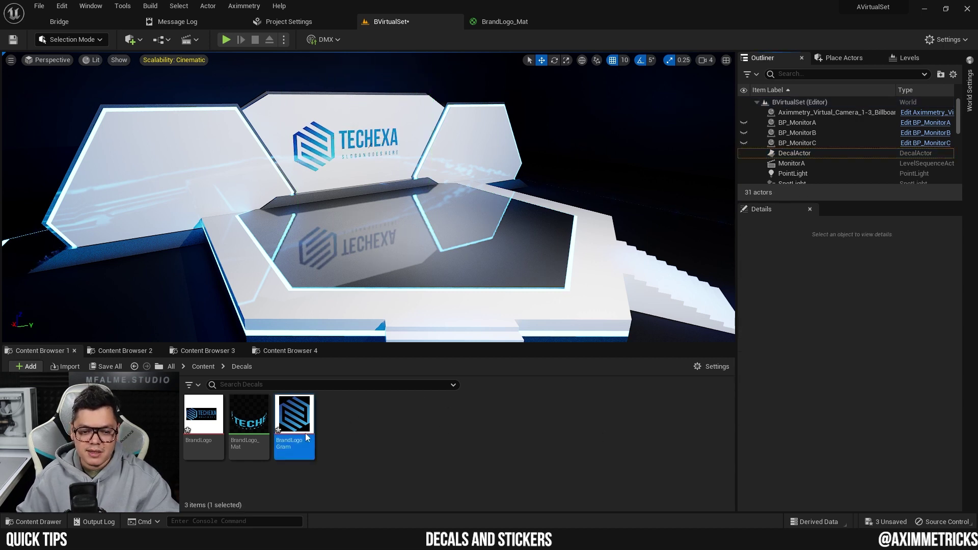
- Create a BrandLogoGram_Mat material from the BrandLogoGram texture and open it
mouse_move(300, 421)
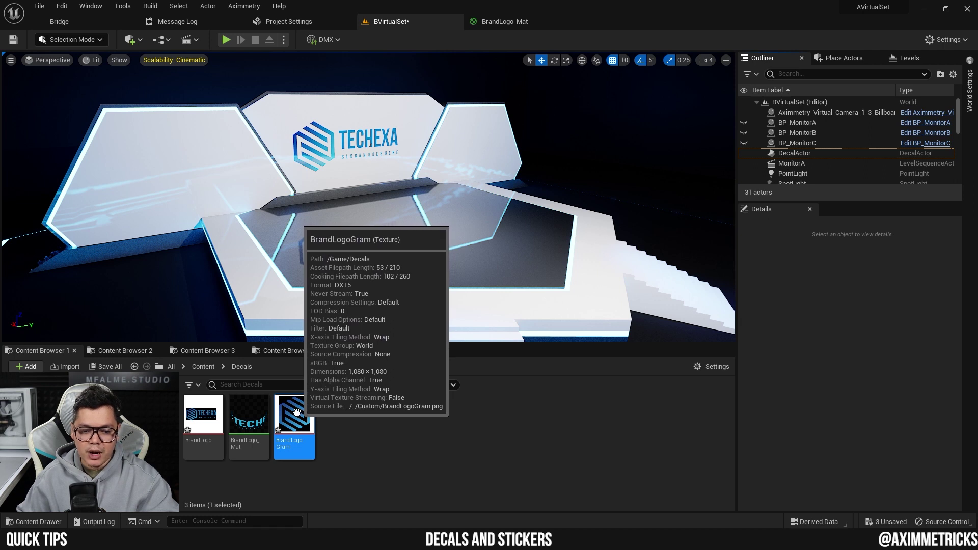
right_click(297, 411)
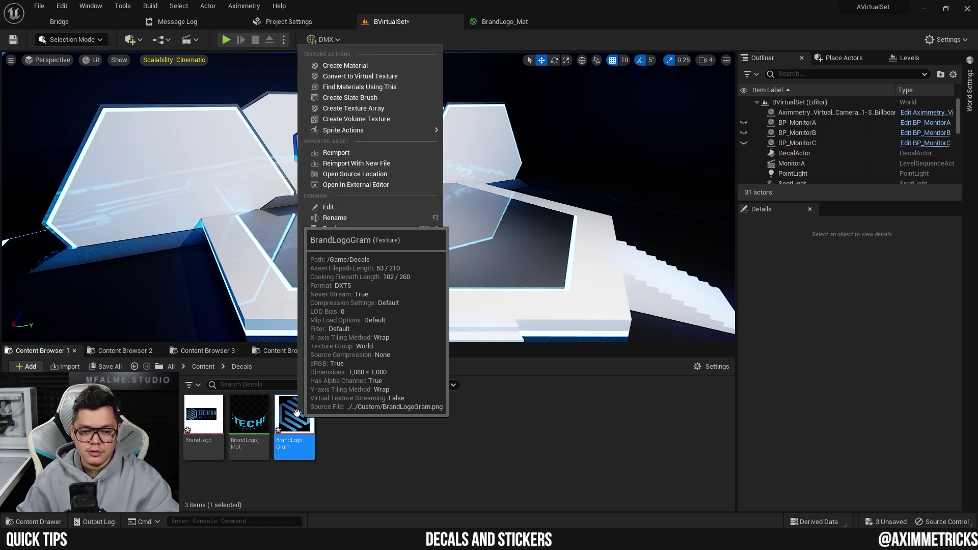
click(363, 68)
key(Return)
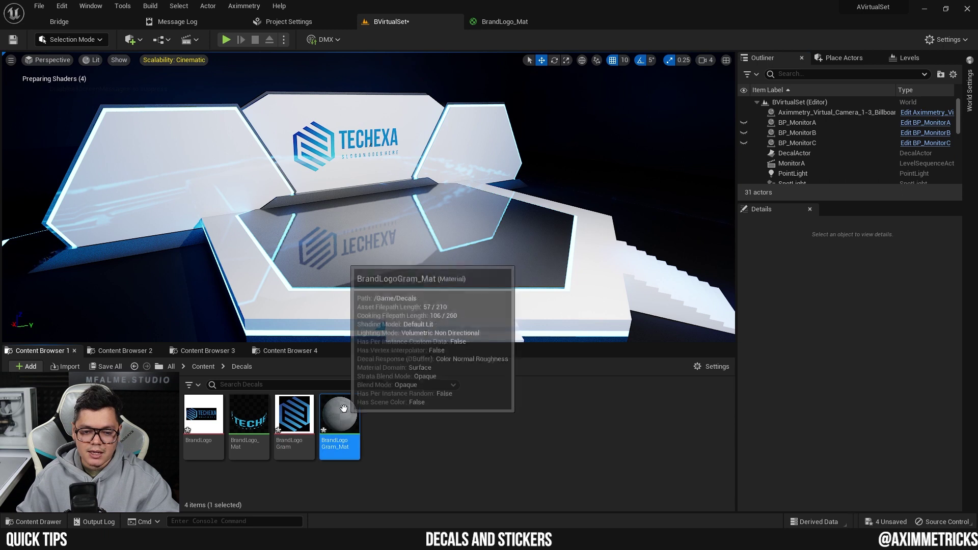
double_click(344, 406)
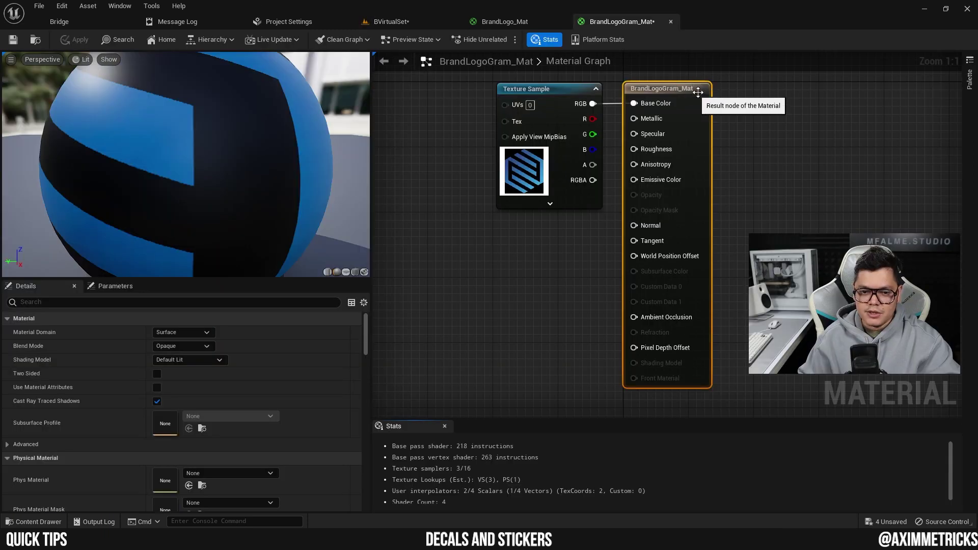
- Set it to a Translucent Deferred Decal, wire the texture alpha to Opacity, and apply
click(192, 332)
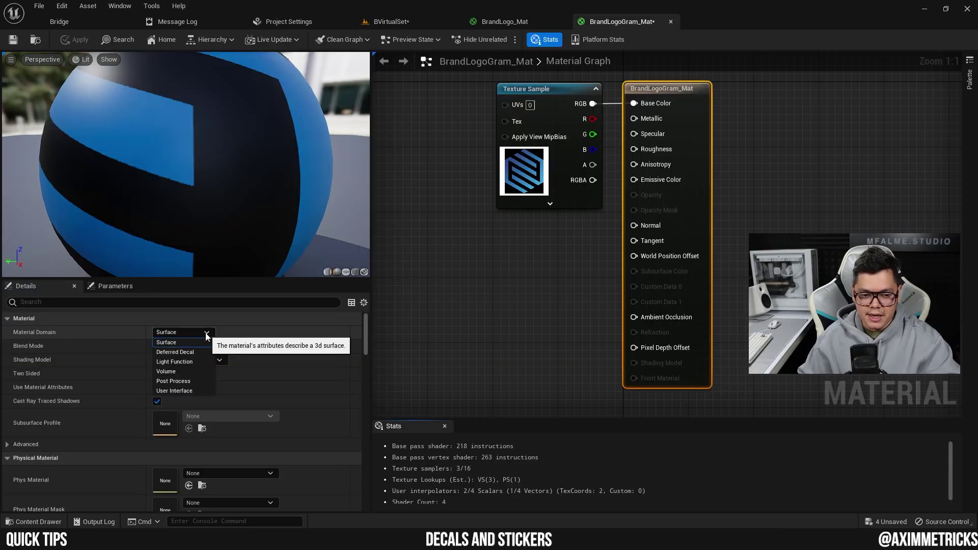
click(179, 352)
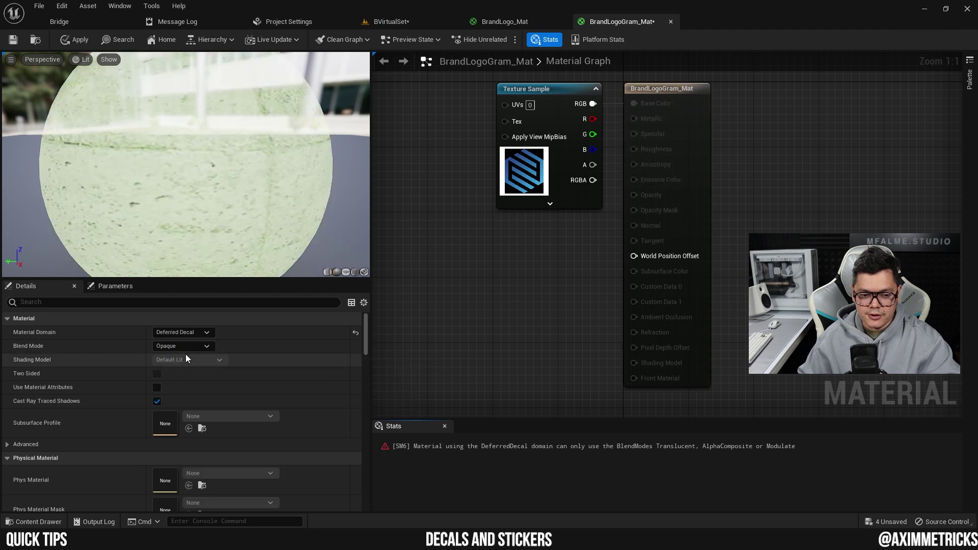
click(201, 347)
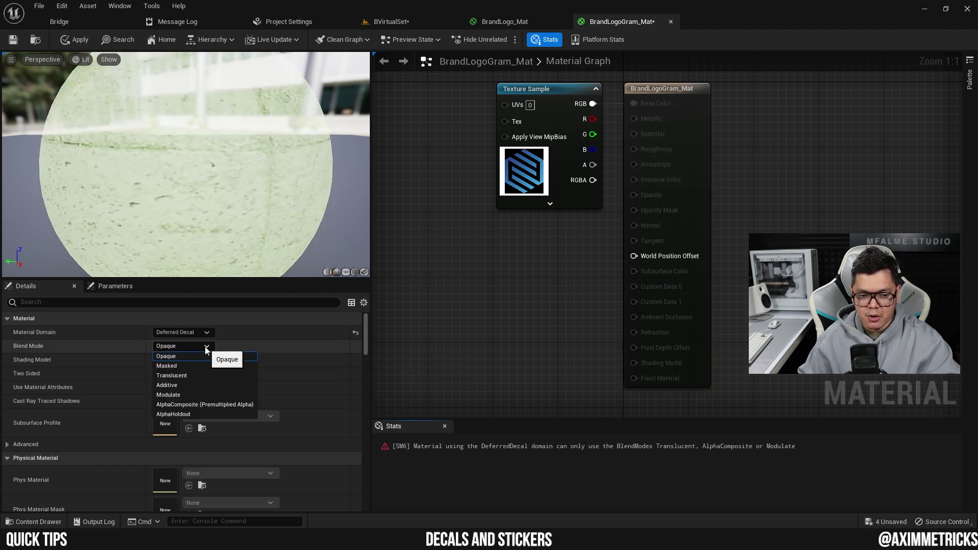
click(181, 376)
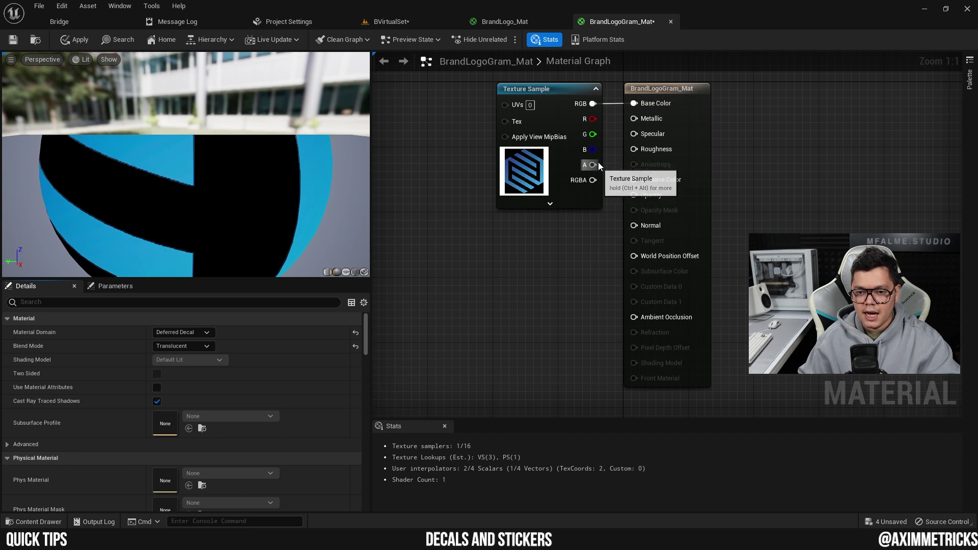
drag(593, 164, 635, 195)
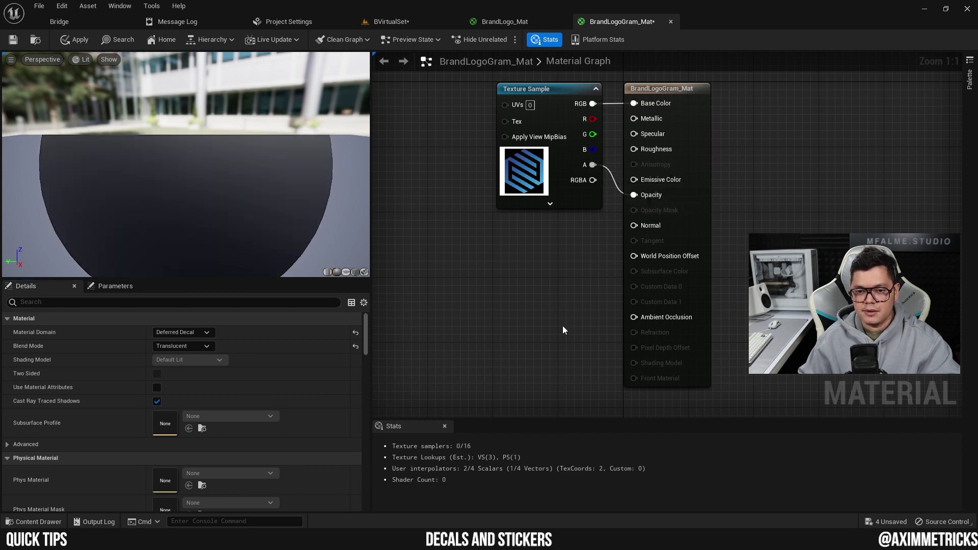
click(80, 41)
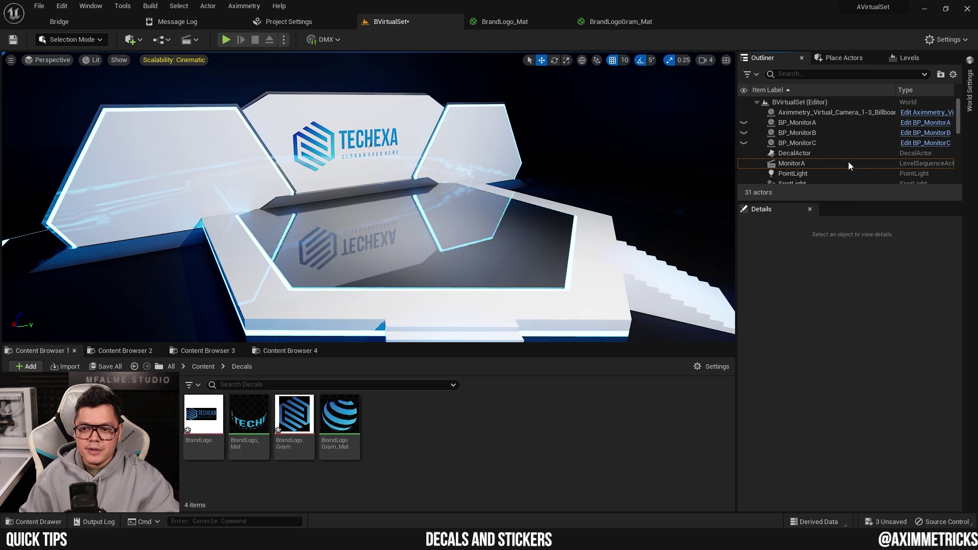
- Duplicate the logo decal and assign BrandLogoGram_Mat to the copy
click(815, 153)
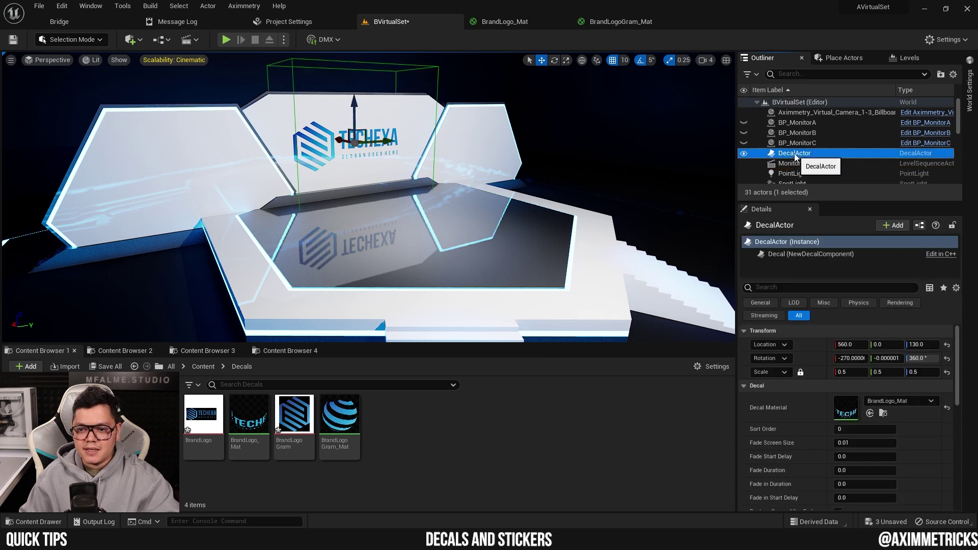
alt+drag(347, 140, 470, 166)
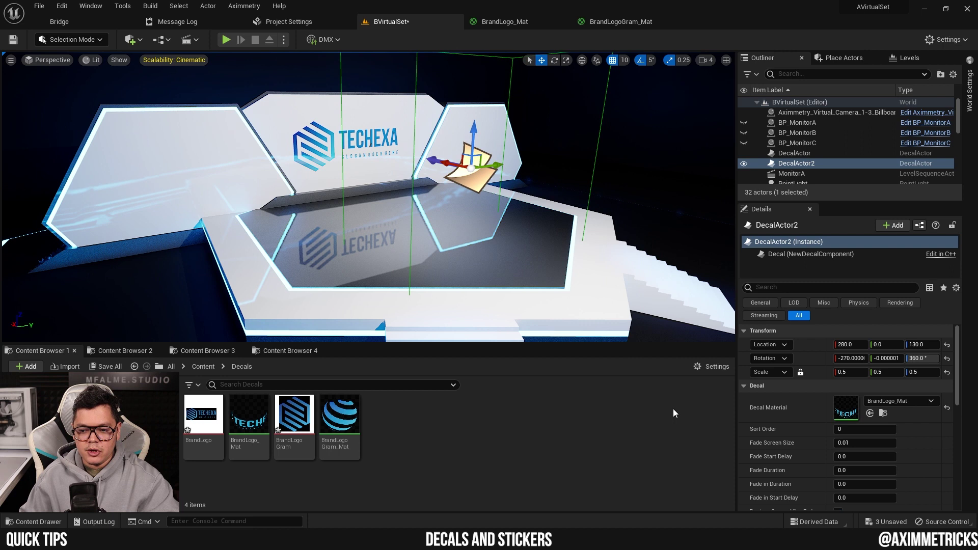
click(342, 417)
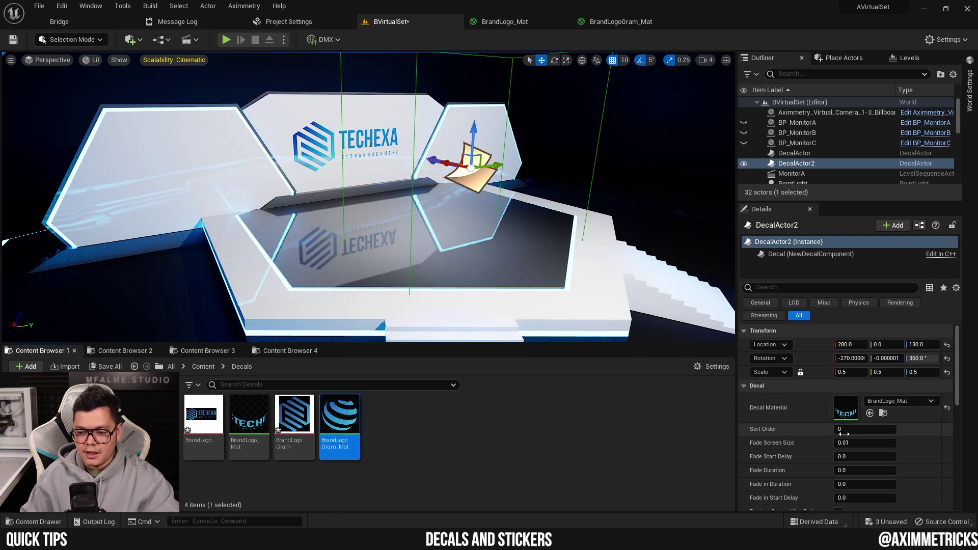
click(871, 413)
click(511, 432)
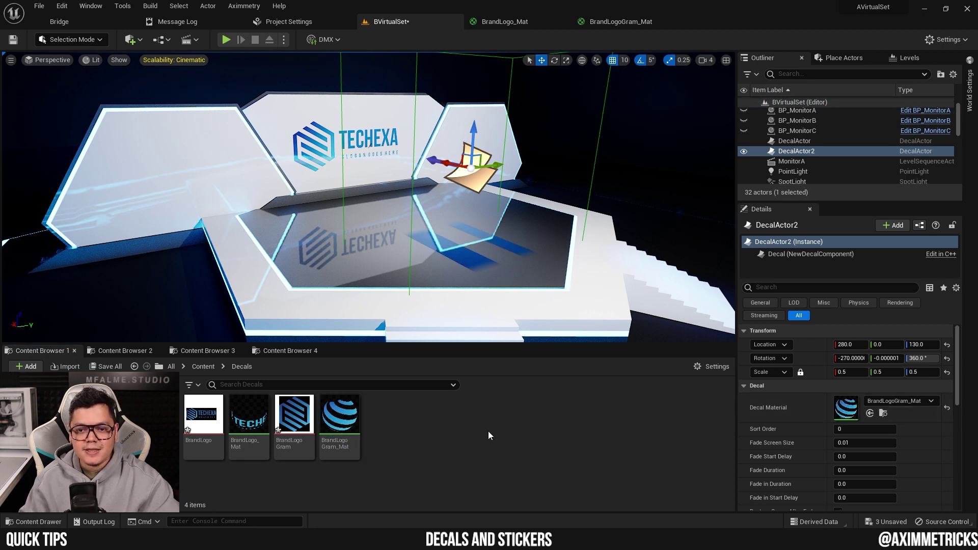
- Move the stripe decal onto the left hexagon panel and set its scale to 1.2
drag(492, 165, 212, 158)
click(850, 372)
text(1.2)
key(Return)
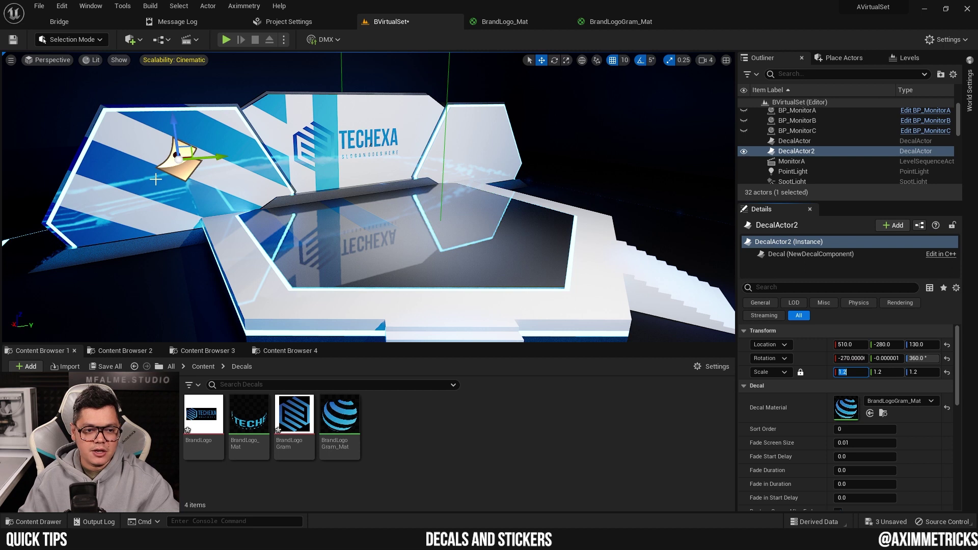
- Uncheck Receives Decals on SuperGrid_Hexagon11 and SuperGrid_Hexagon14, then reselect DecalActor2
click(95, 128)
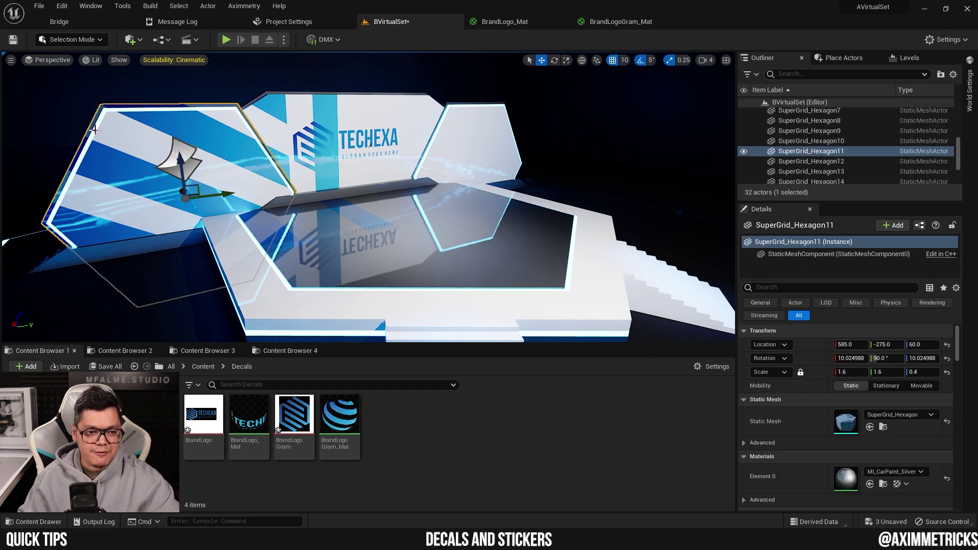
ctrl+click(95, 129)
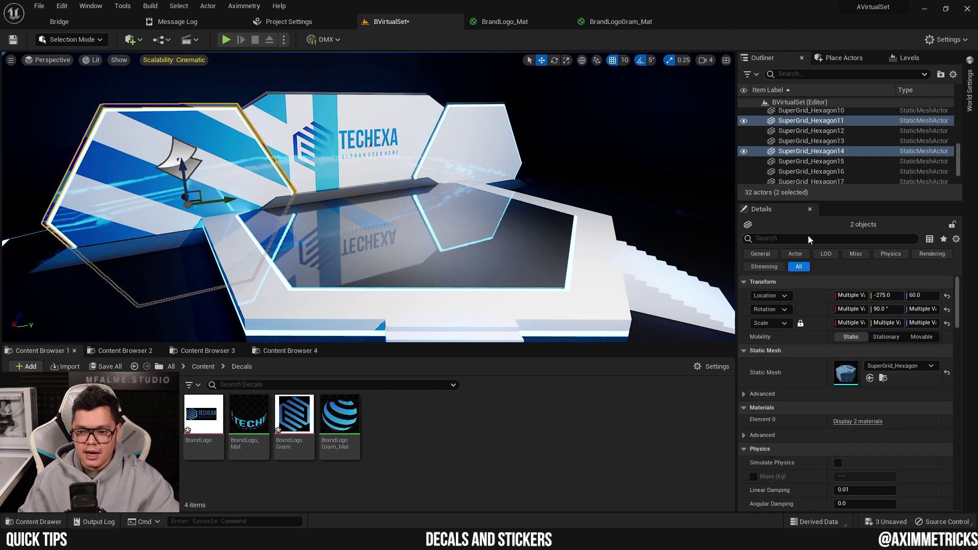
click(789, 239)
text(decal)
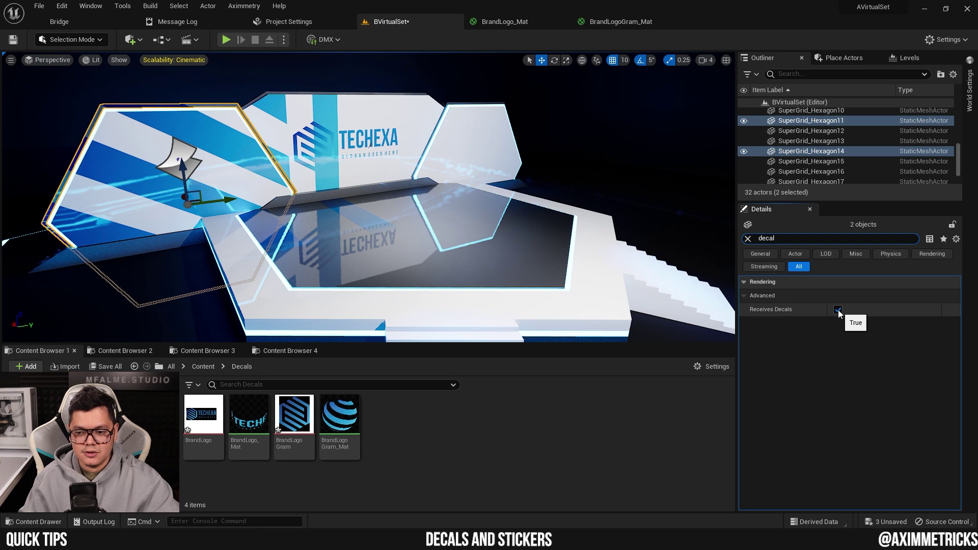
click(838, 310)
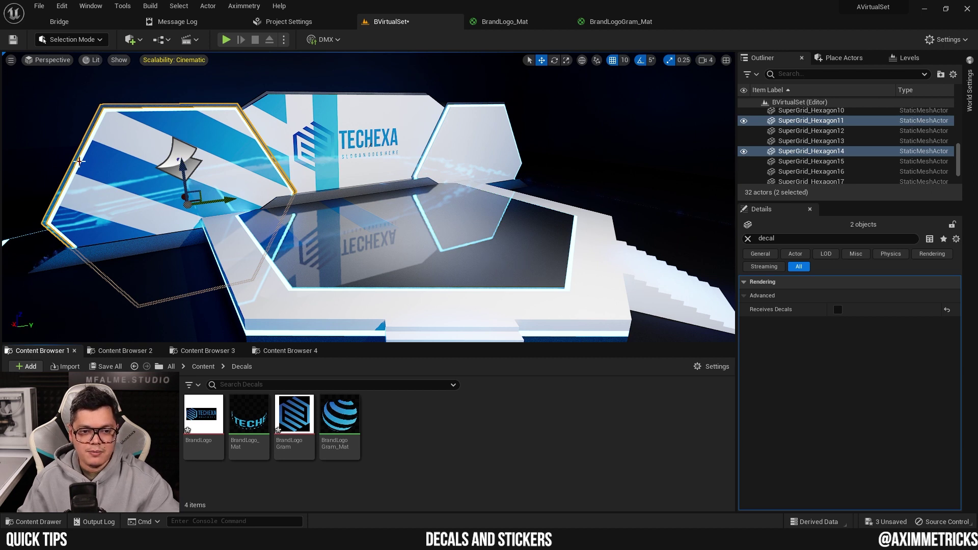
click(179, 159)
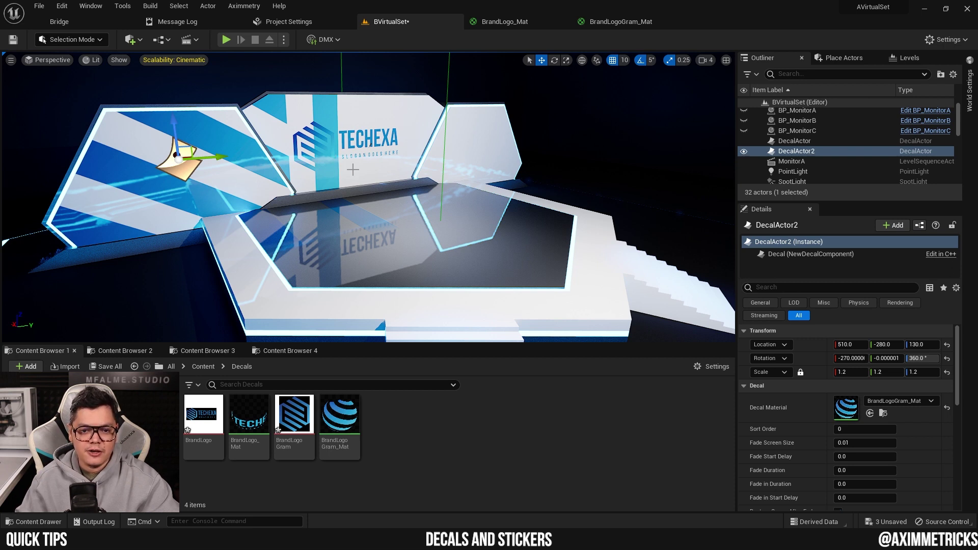
- Unlock uniform scaling on the stripe decal and shrink its X scale to about 0.735
click(368, 111)
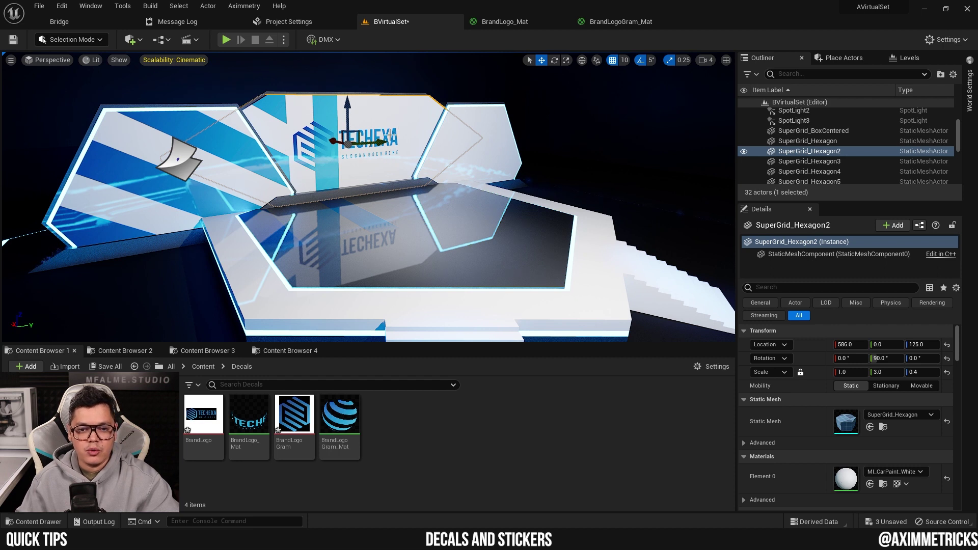
click(180, 159)
key(f)
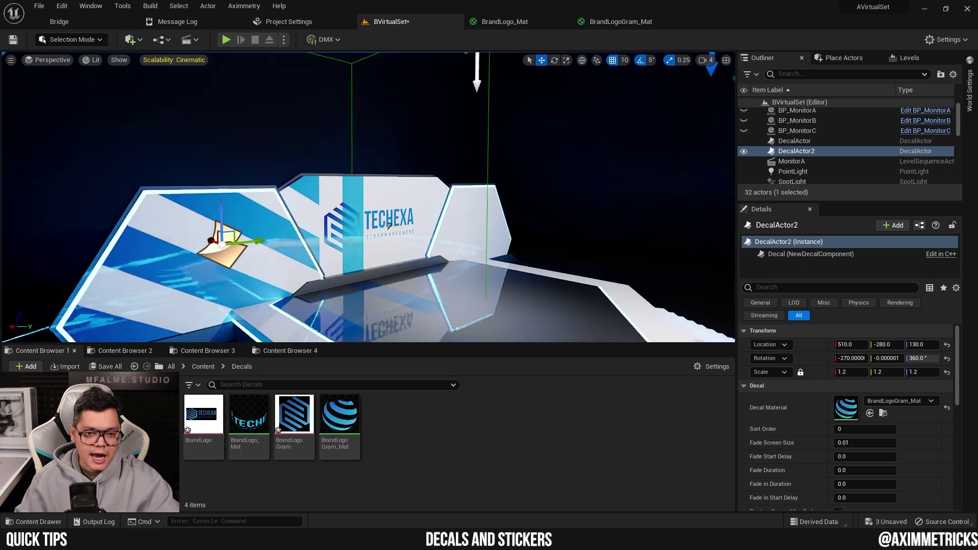
alt+drag(369, 197, 408, 163)
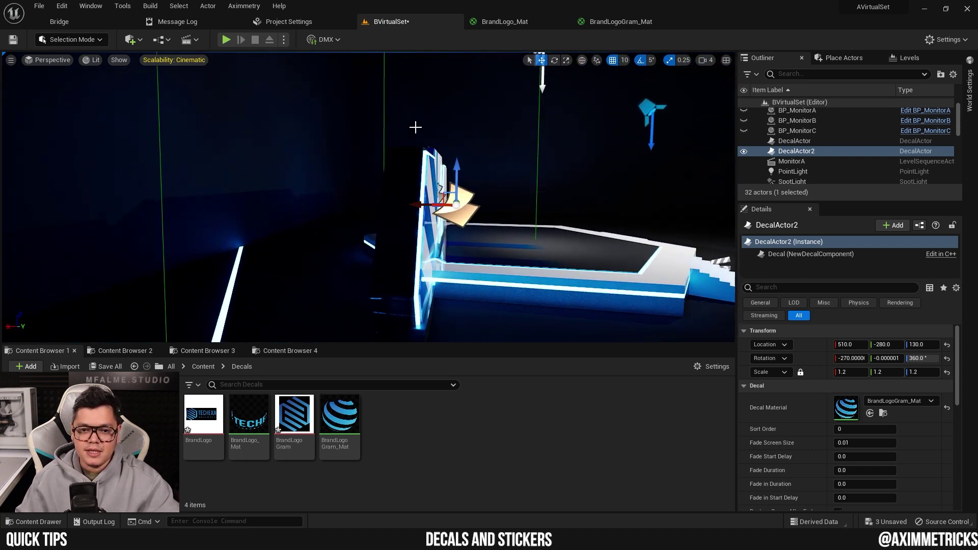
click(800, 373)
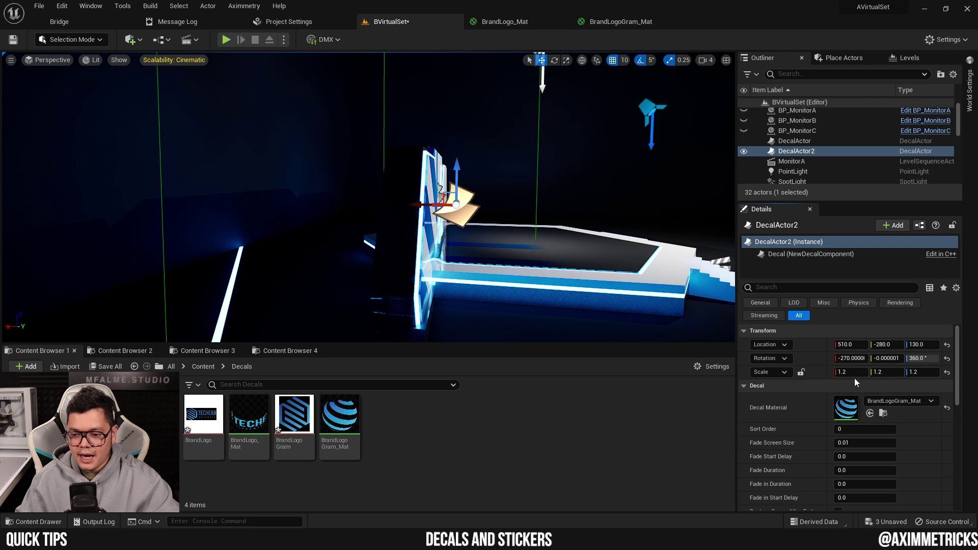
drag(849, 372, 774, 372)
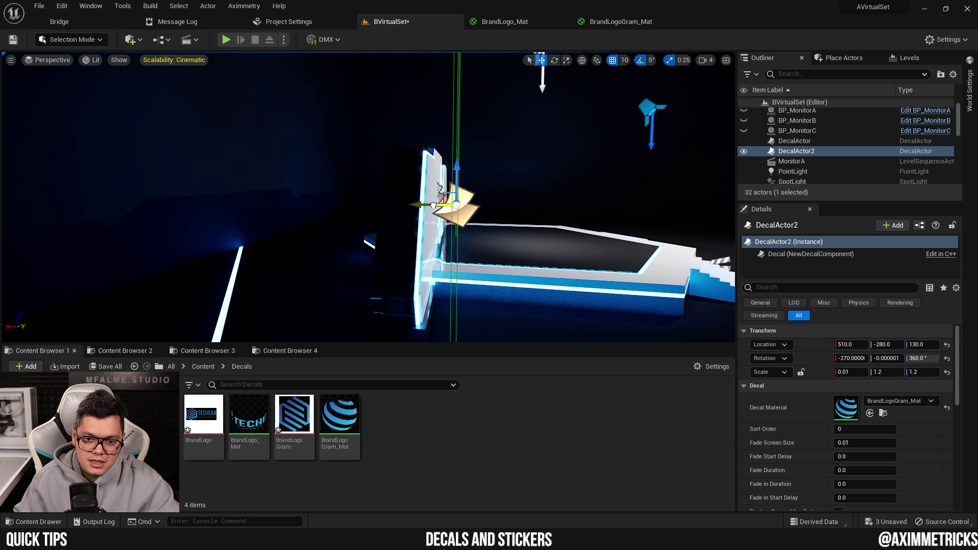
- Slide the stripe decal flush against the left hexagon, around X 539, and check the result
drag(433, 205, 428, 205)
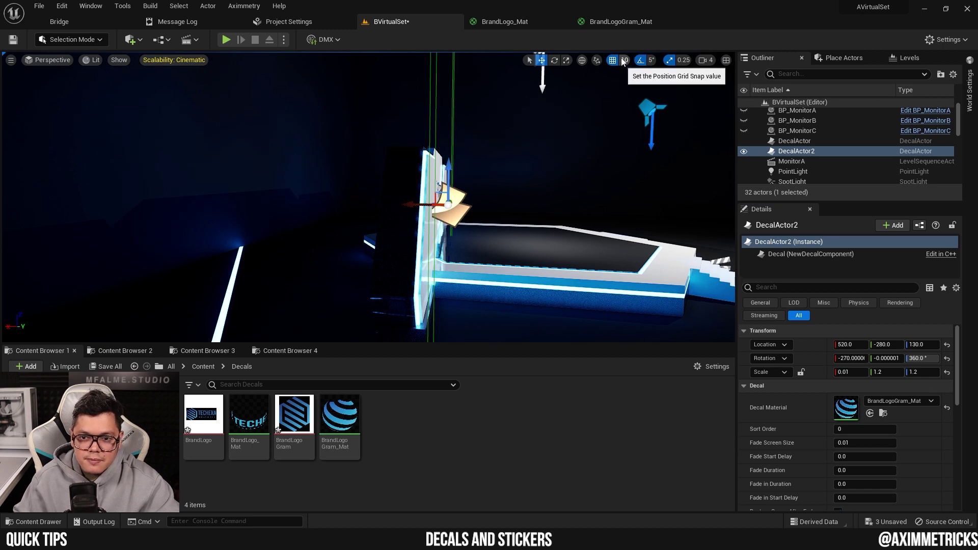
right_drag(506, 155, 506, 155)
drag(337, 188, 314, 186)
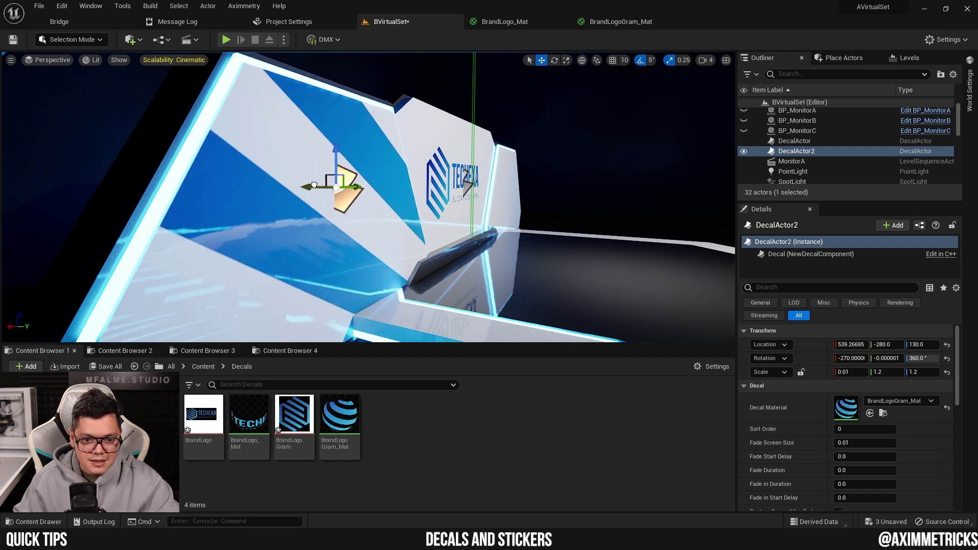
right_drag(464, 180, 464, 181)
right_drag(440, 214, 440, 214)
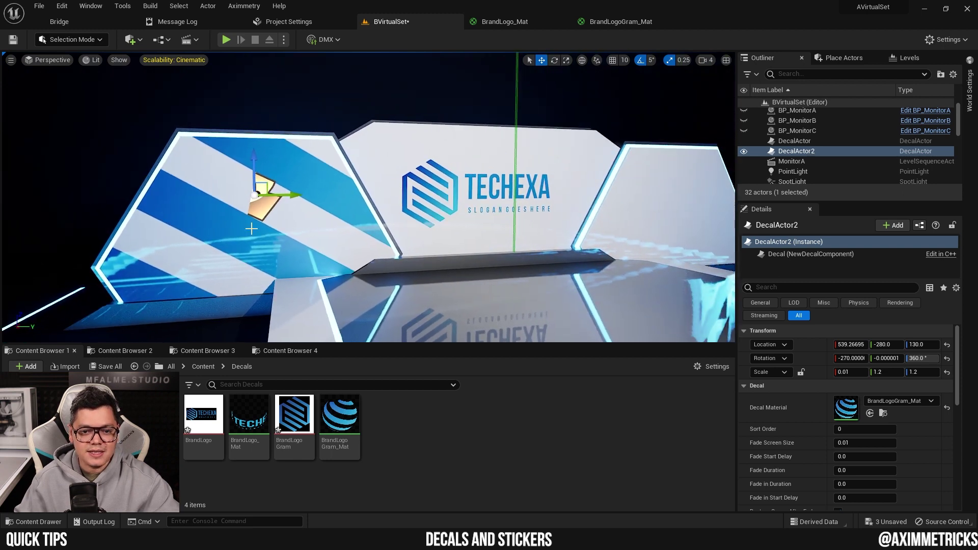
right_drag(600, 297, 601, 297)
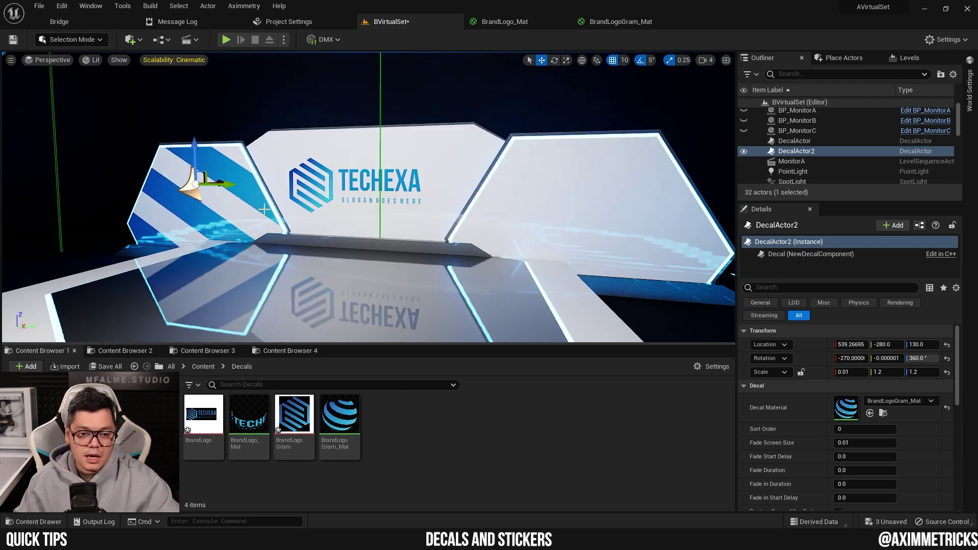
- Duplicate the stripe decal as DecalActor3 onto the right hexagon, mirrored at Y scale -1.2
alt+drag(225, 184, 641, 230)
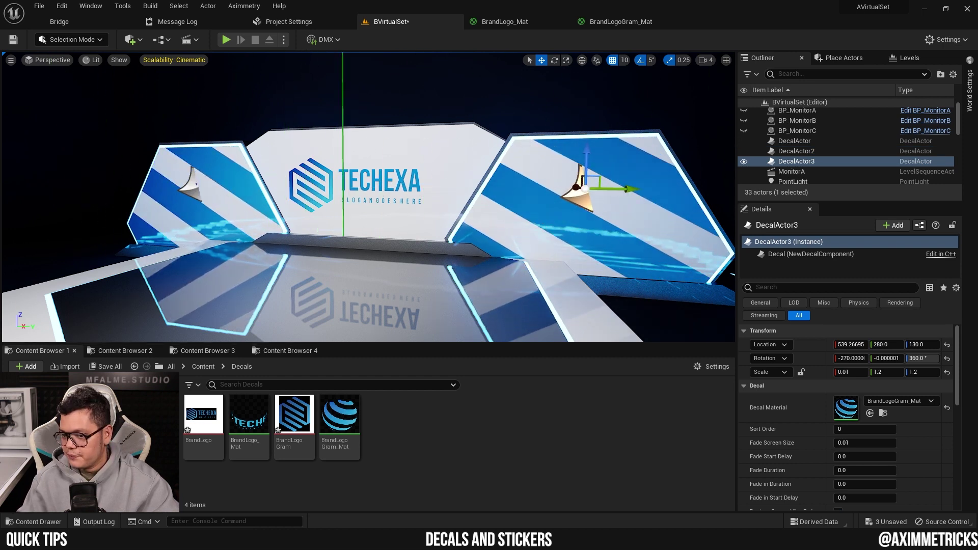
click(889, 372)
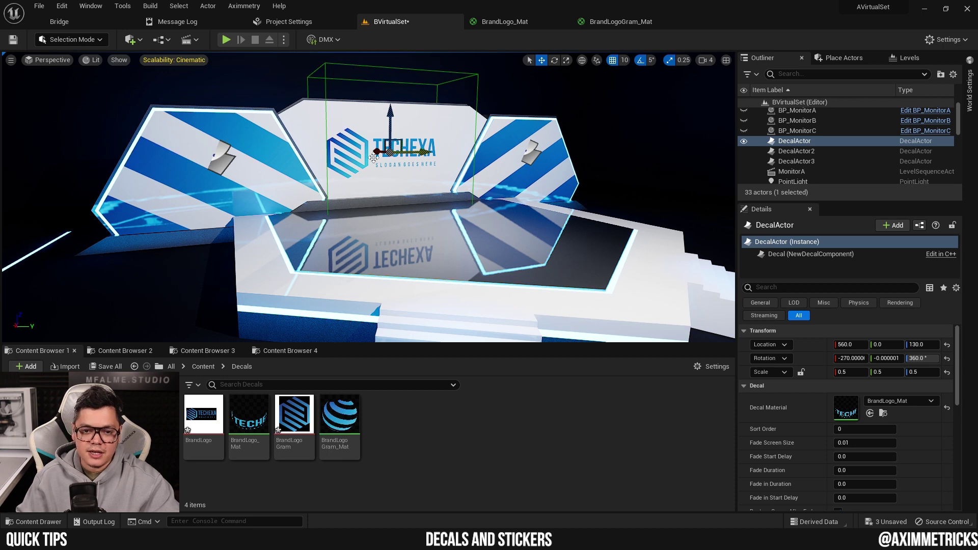
- Duplicate the logo decal as DecalActor4, rotate it -90° to face down, and position it over the floor
alt+drag(378, 151, 462, 224)
key(e)
key(w)
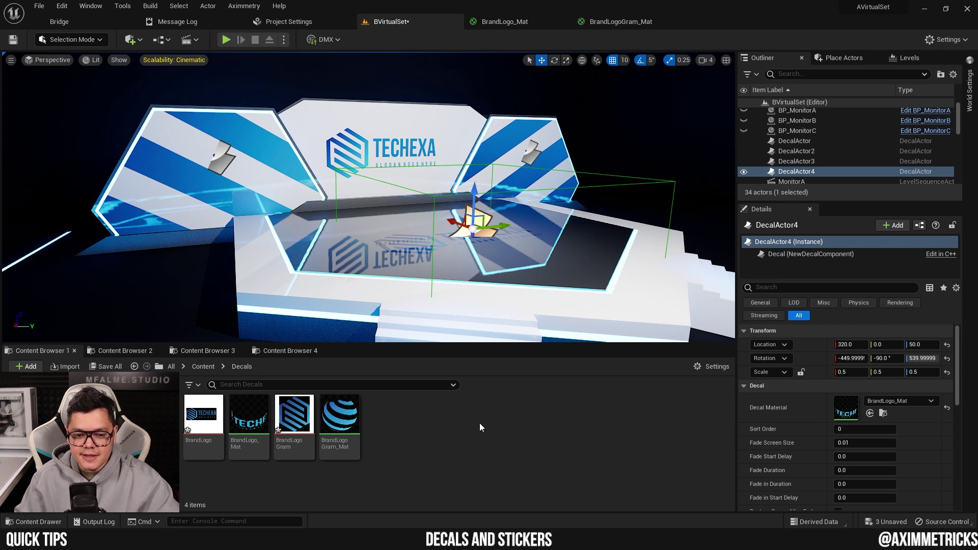
- Duplicate BrandLogo_Mat as BrandLogo_Mat1 and open it for editing
right_click(248, 418)
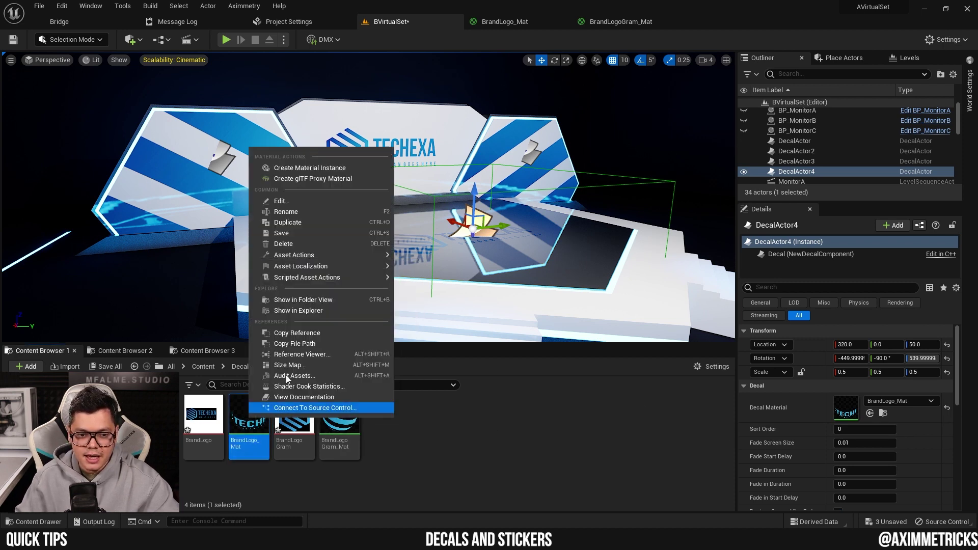
click(311, 225)
key(Return)
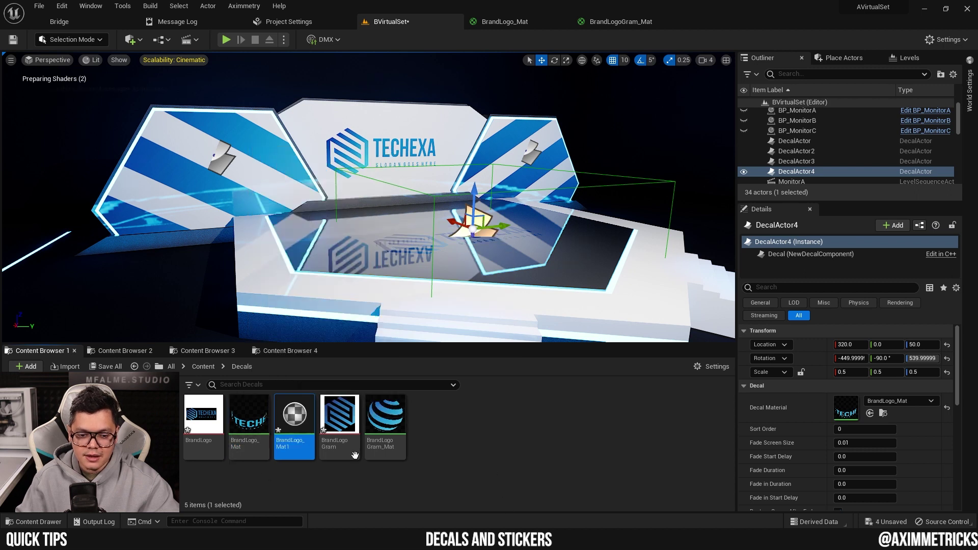
double_click(299, 417)
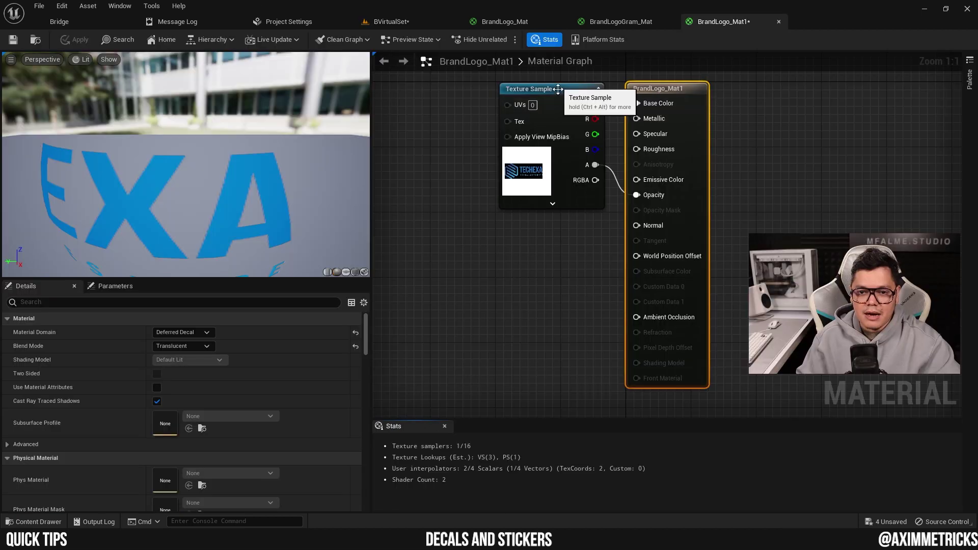
- Insert an Add node fed by the Texture Sample's RGB colour output
drag(558, 90, 461, 255)
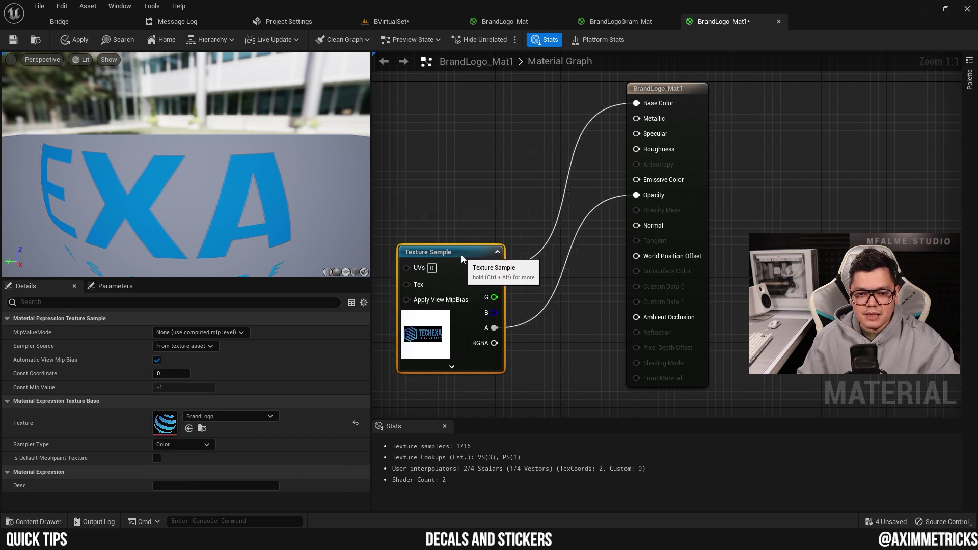
right_click(526, 161)
text(add)
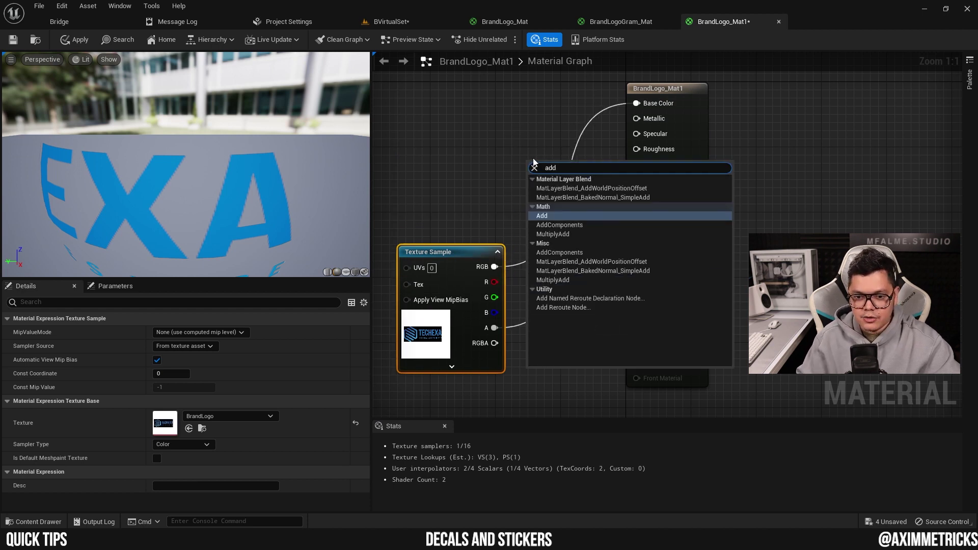
click(556, 216)
drag(494, 266, 536, 202)
drag(573, 182, 636, 104)
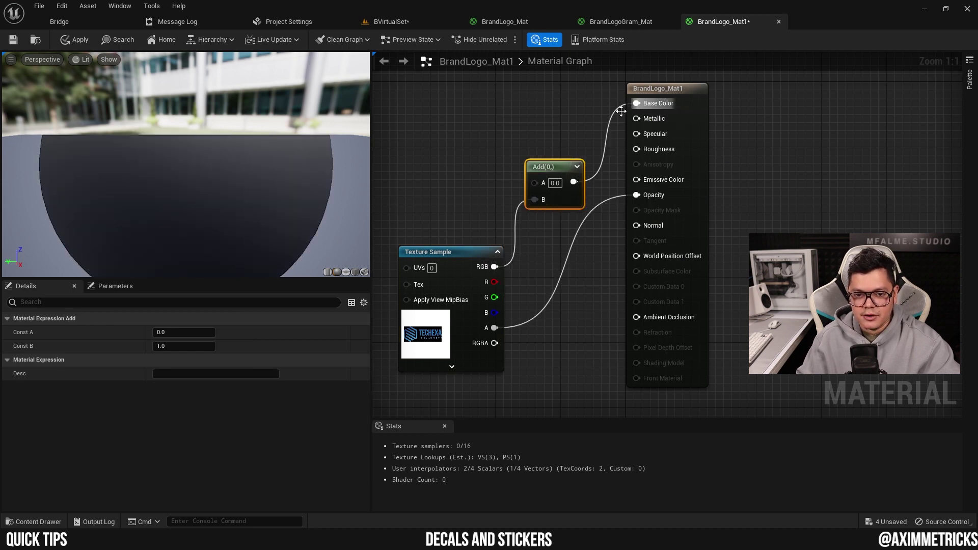
- Connect a white (1,1,1) Constant3Vector into the Add node's second input
click(457, 124)
click(457, 121)
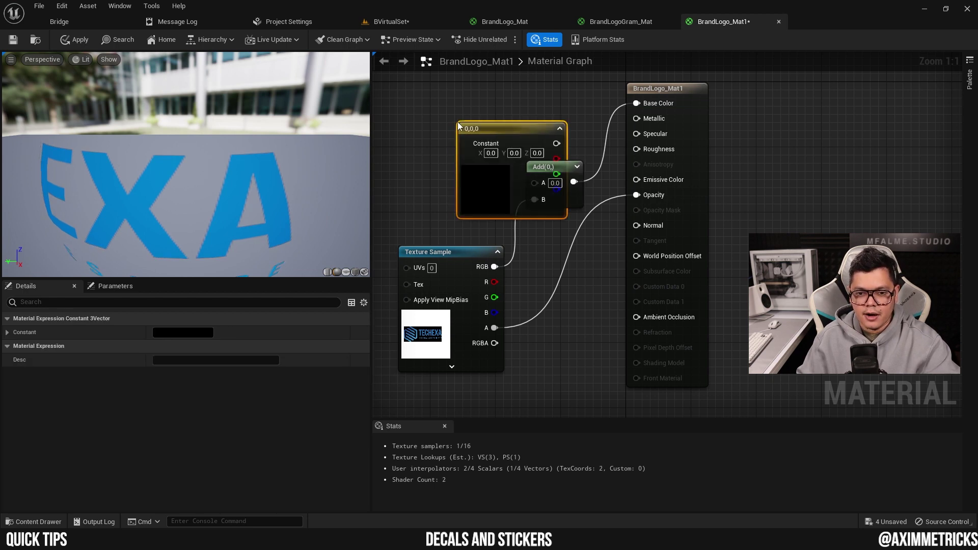
drag(455, 118, 539, 185)
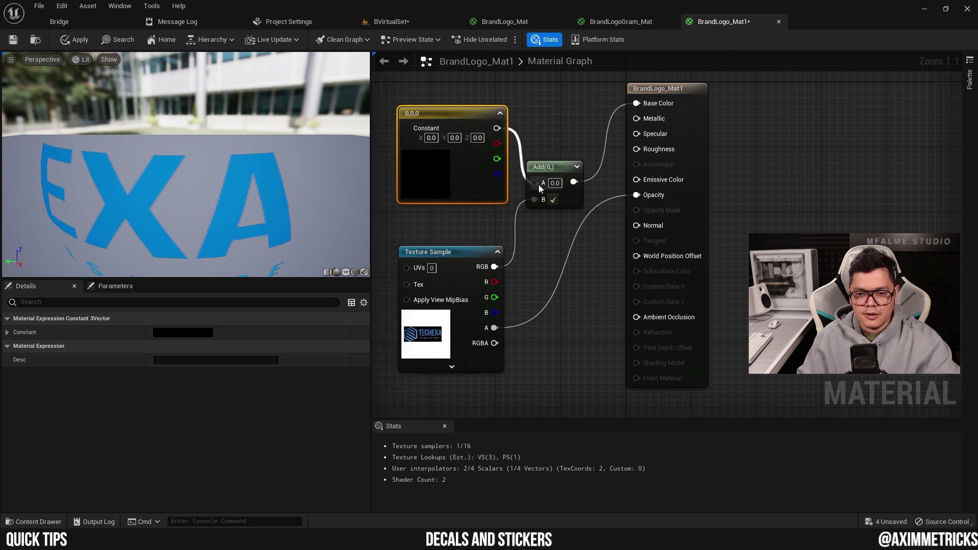
double_click(435, 167)
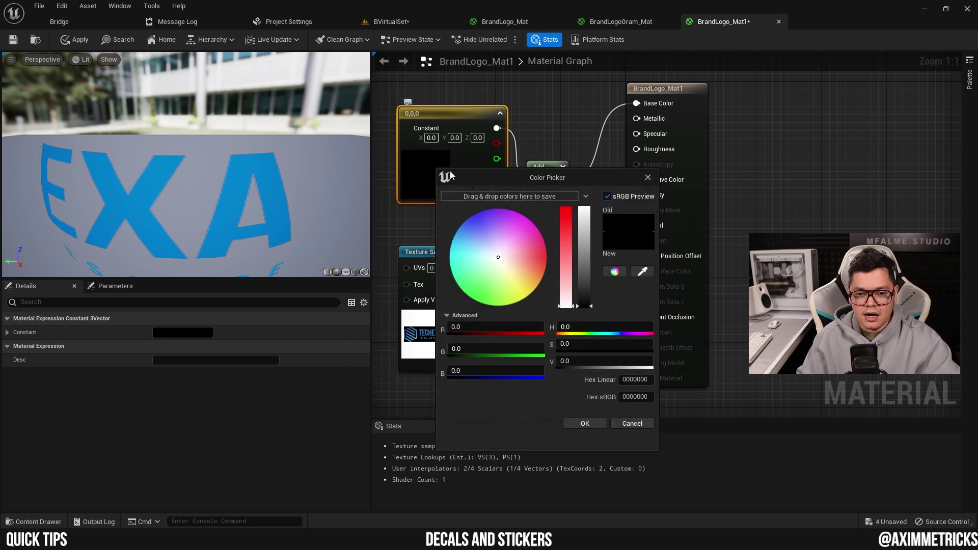
drag(582, 278, 584, 209)
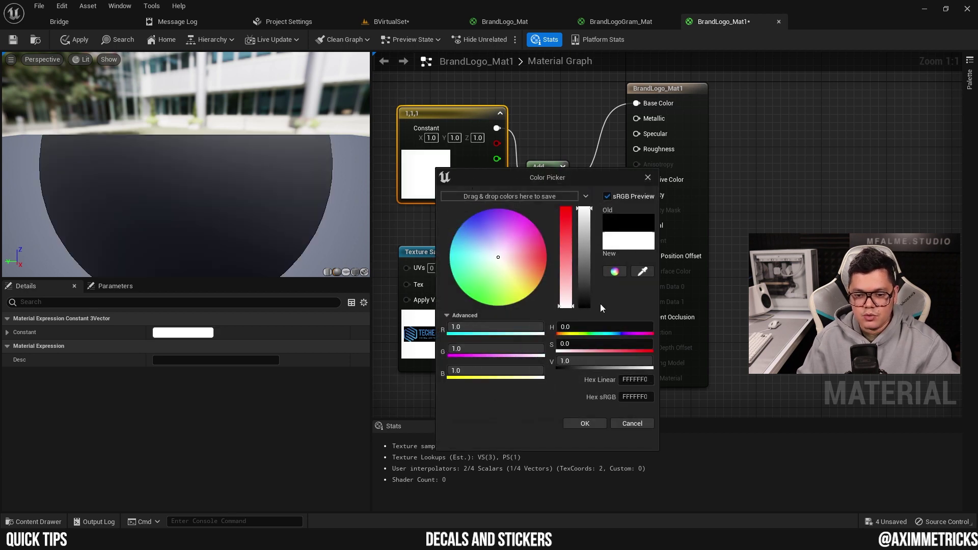
click(586, 424)
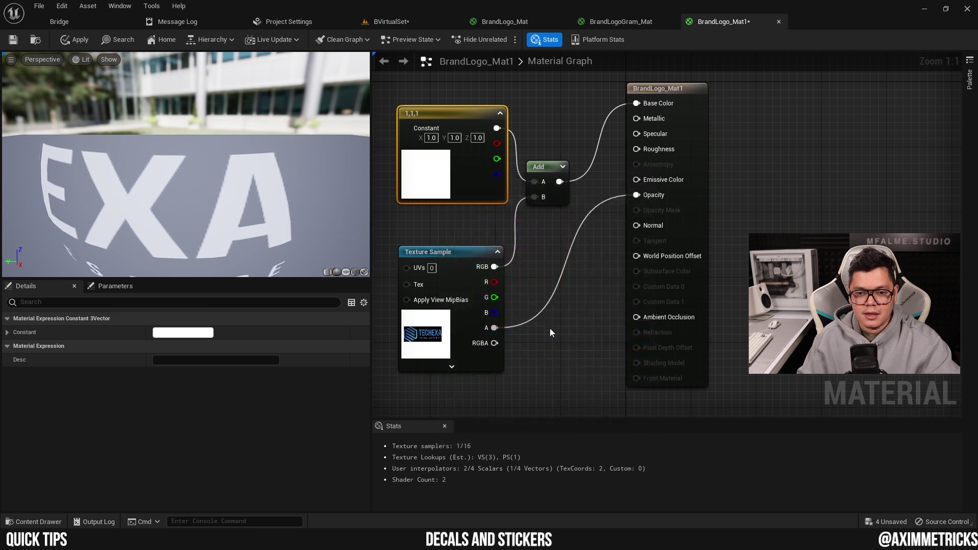
- Apply and save BrandLogo_Mat1, then assign it as DecalActor4's Decal Material
click(76, 39)
click(13, 40)
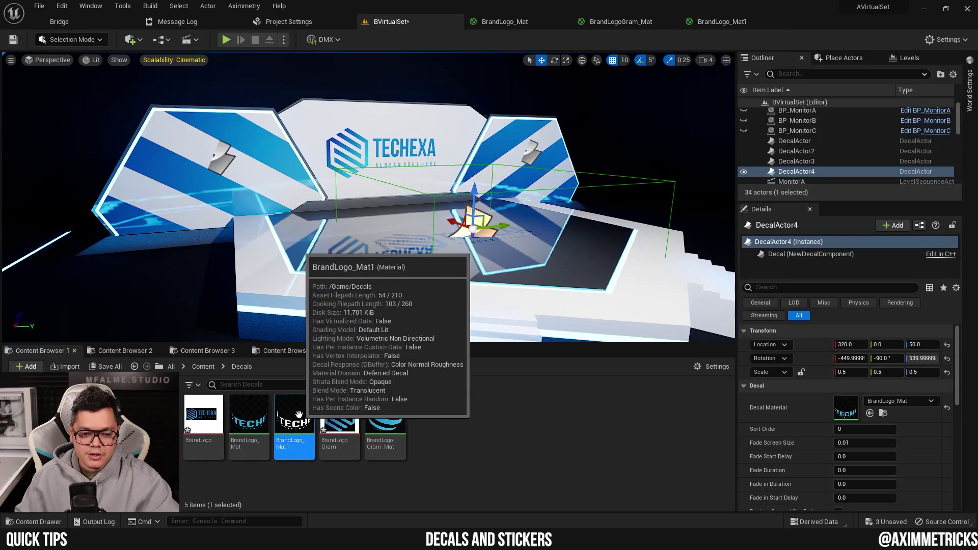
drag(541, 350, 846, 408)
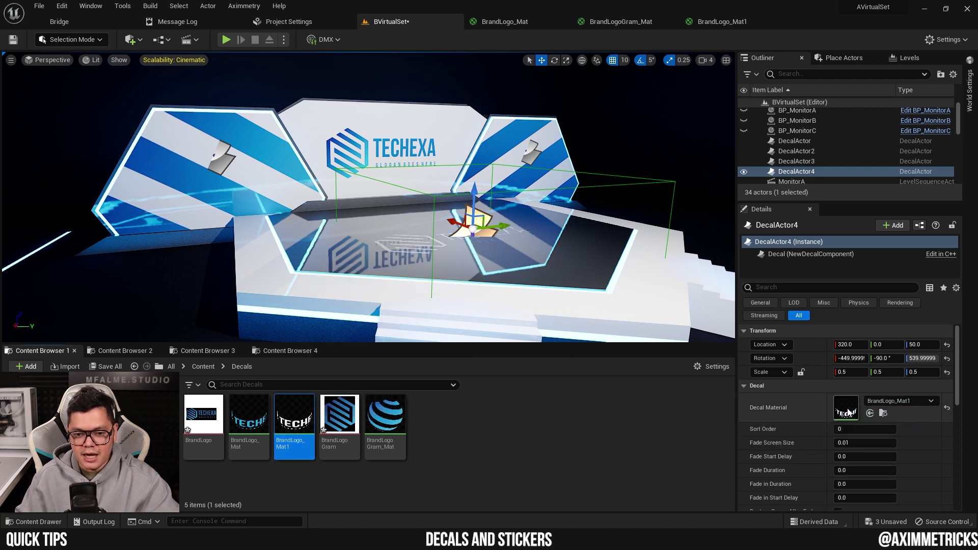